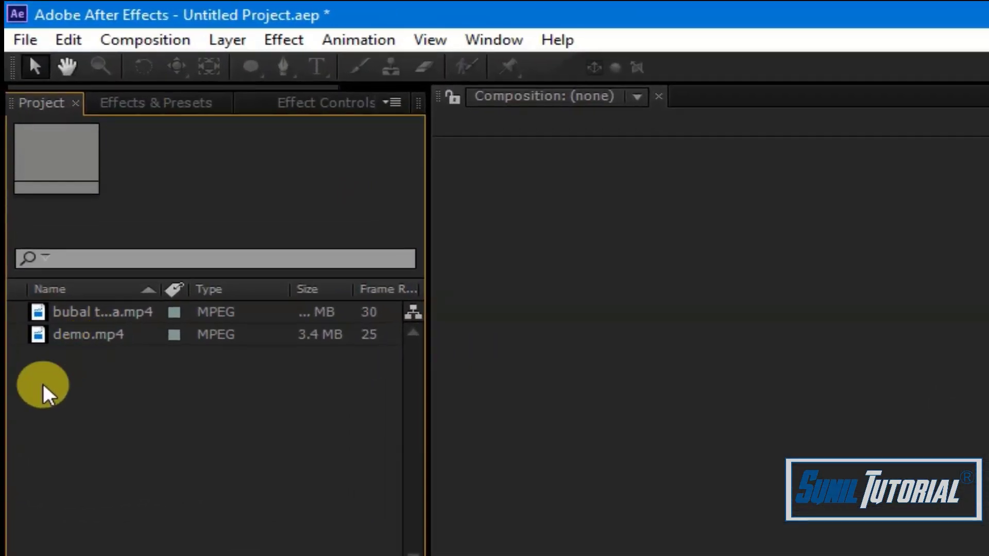
Step: Select the imported clips in the Project panel, including demo.mp4, then deselect them
{"action": "left_click_drag", "start_coordinate": [22, 217], "coordinate": [137, 178]}
{"action": "left_click", "coordinate": [124, 361]}
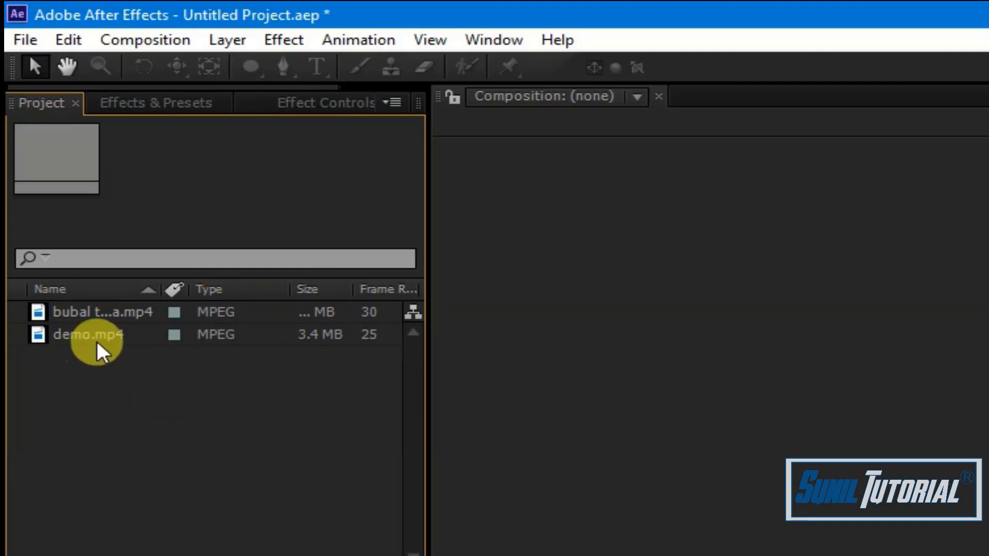
{"action": "left_click_drag", "start_coordinate": [107, 381], "coordinate": [293, 335]}
{"action": "left_click", "coordinate": [170, 397]}
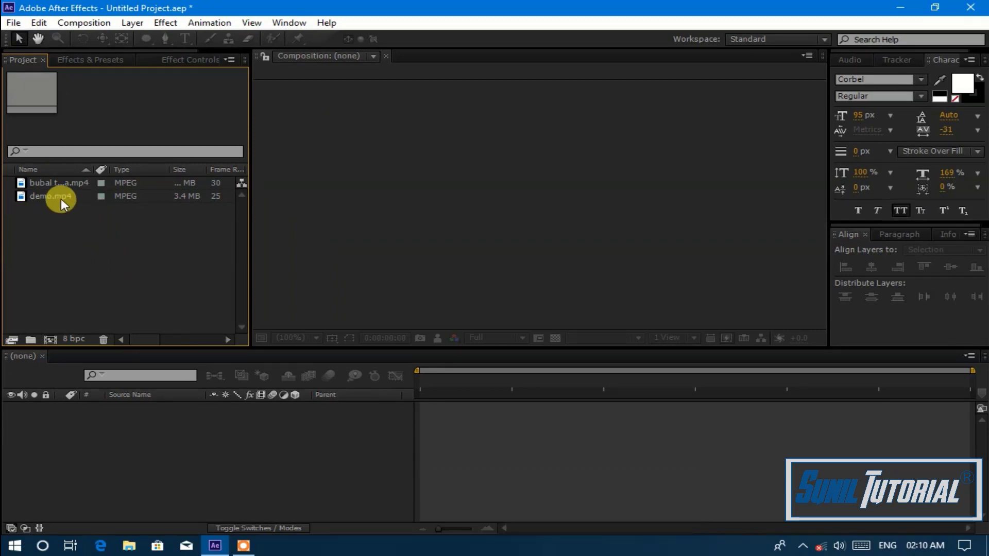
Step: Create a new composition, Comp 1, with a 0:00:20:00 duration
{"action": "right_click", "coordinate": [71, 249]}
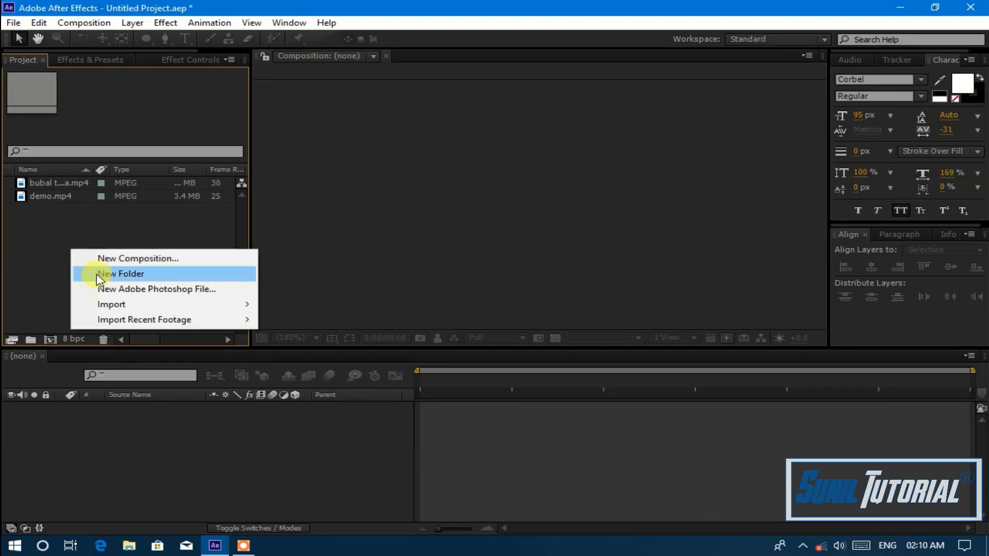
{"action": "left_click", "coordinate": [157, 257]}
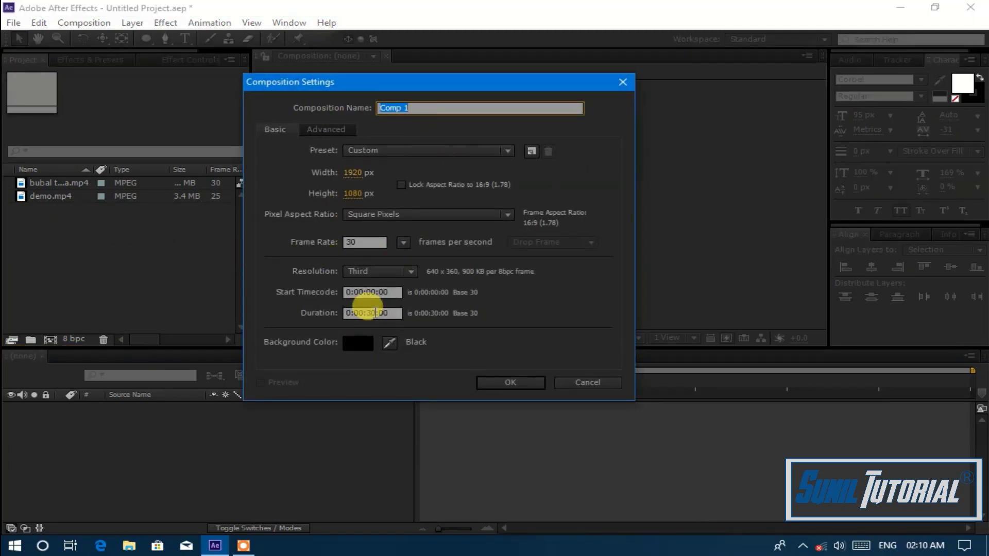
{"action": "left_click", "coordinate": [375, 312]}
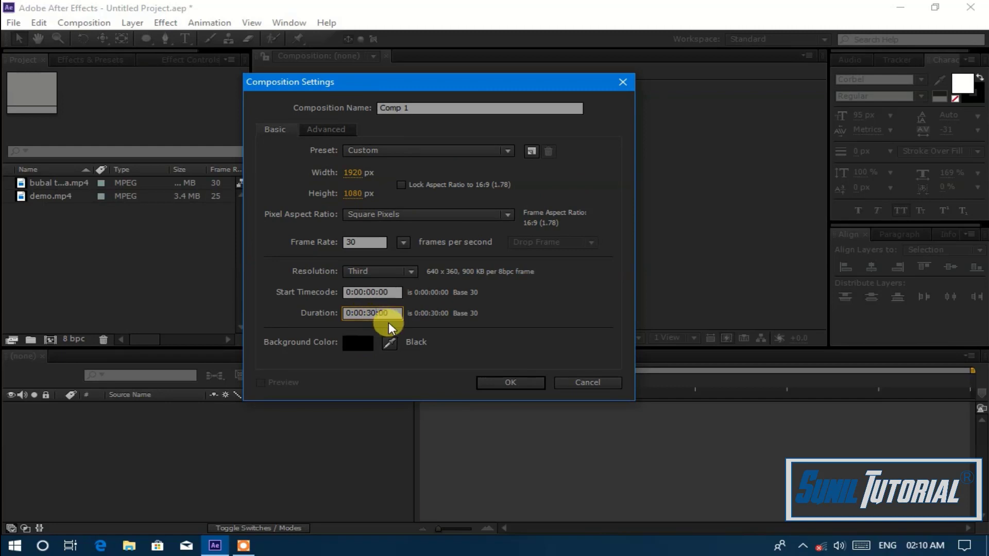
{"action": "type", "text": "2000"}
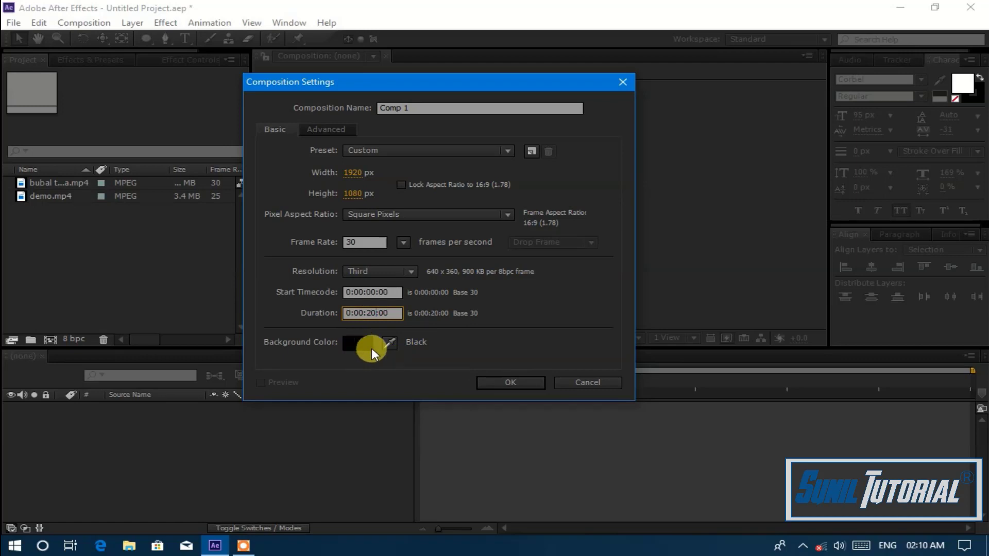
{"action": "left_click", "coordinate": [490, 382]}
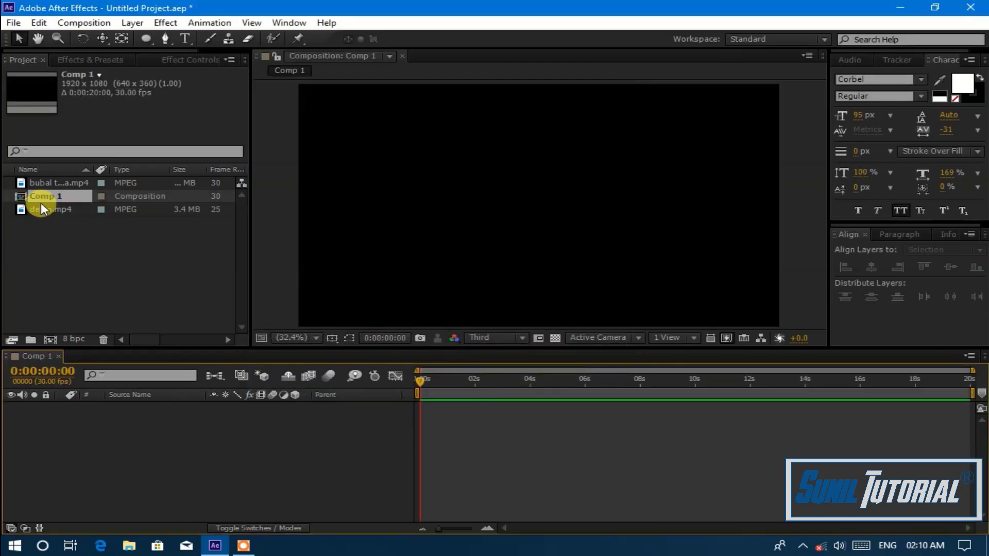
Step: Place demo.mp4 in the Comp 1 timeline with the bubal clip layered above it
{"action": "mouse_move", "coordinate": [41, 204]}
{"action": "left_mouse_down"}
{"action": "mouse_move", "coordinate": [183, 358]}
{"action": "mouse_move", "coordinate": [60, 396]}
{"action": "left_mouse_up"}
{"action": "left_click_drag", "start_coordinate": [179, 418], "coordinate": [178, 418]}
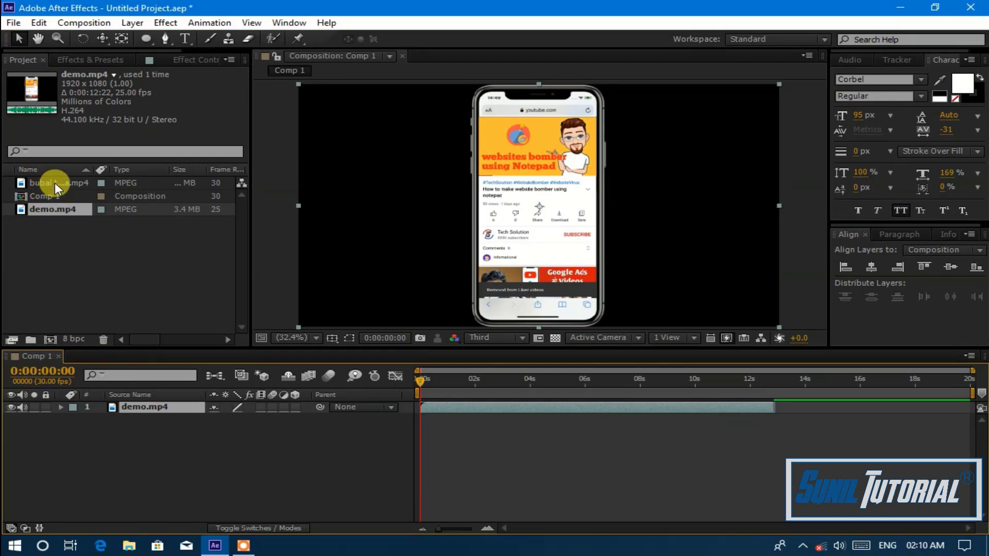
{"action": "left_click_drag", "start_coordinate": [59, 182], "coordinate": [157, 407]}
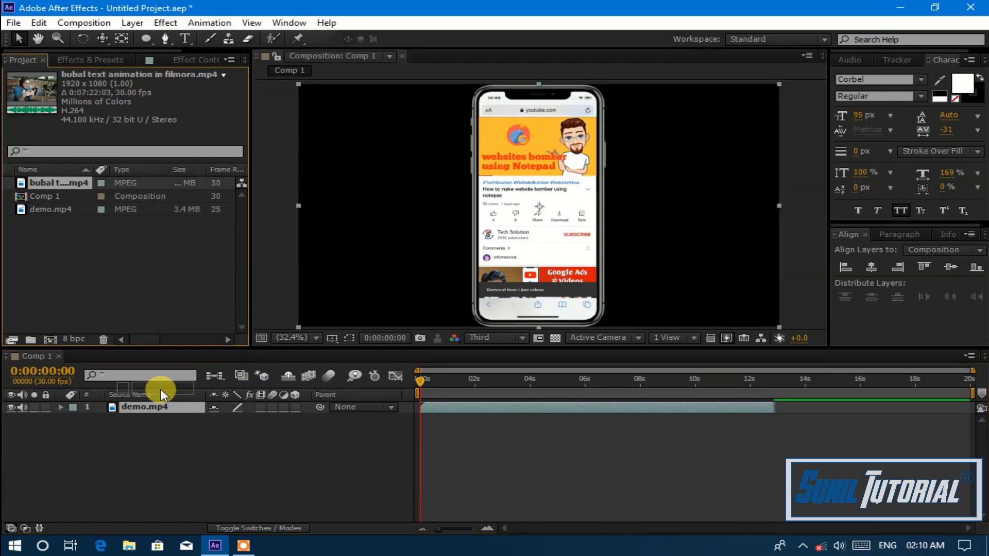
Step: Preview the composition, stop at 0:00:03:06, and begin pre-composing the bubal layer
{"action": "key", "text": "space"}
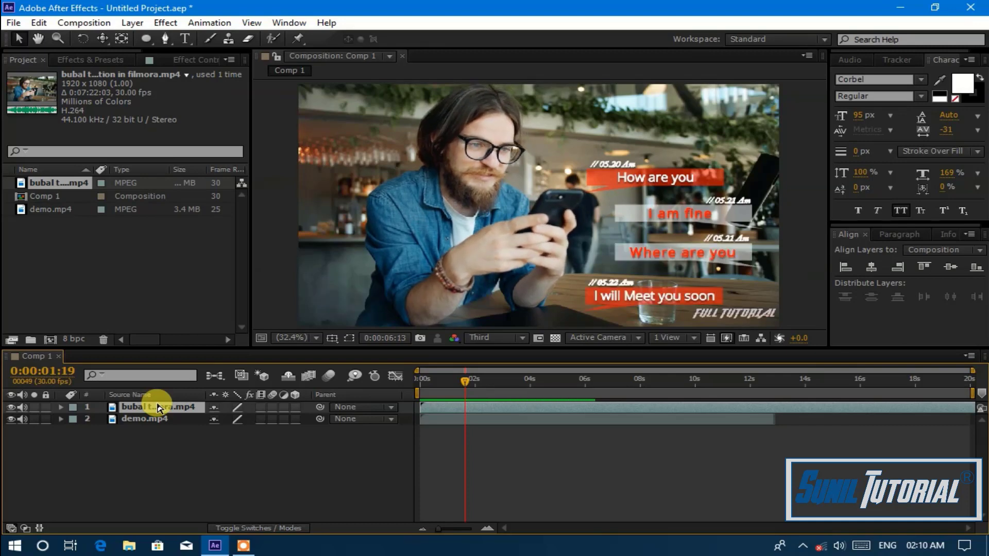
{"action": "left_click", "coordinate": [135, 406]}
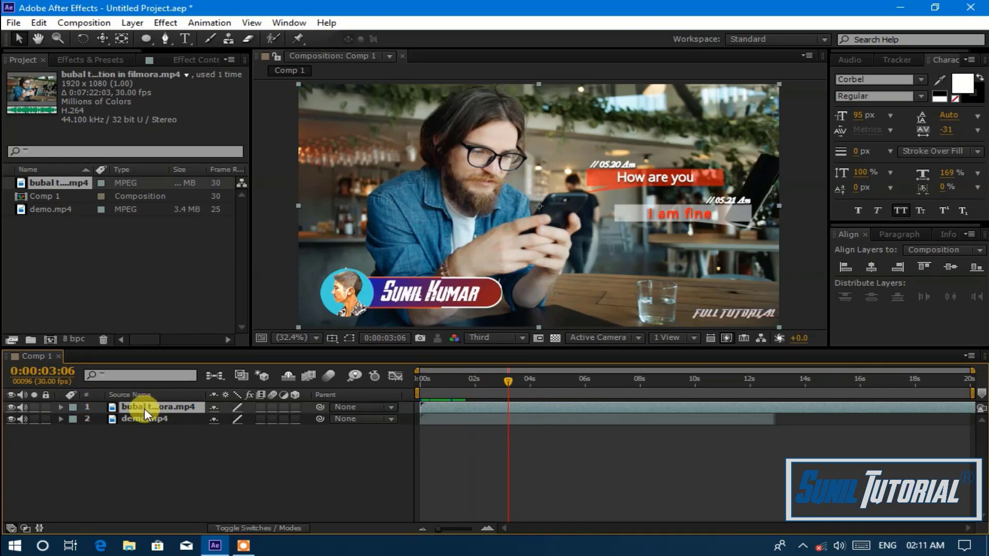
{"action": "key", "text": "ctrl+shift+c"}
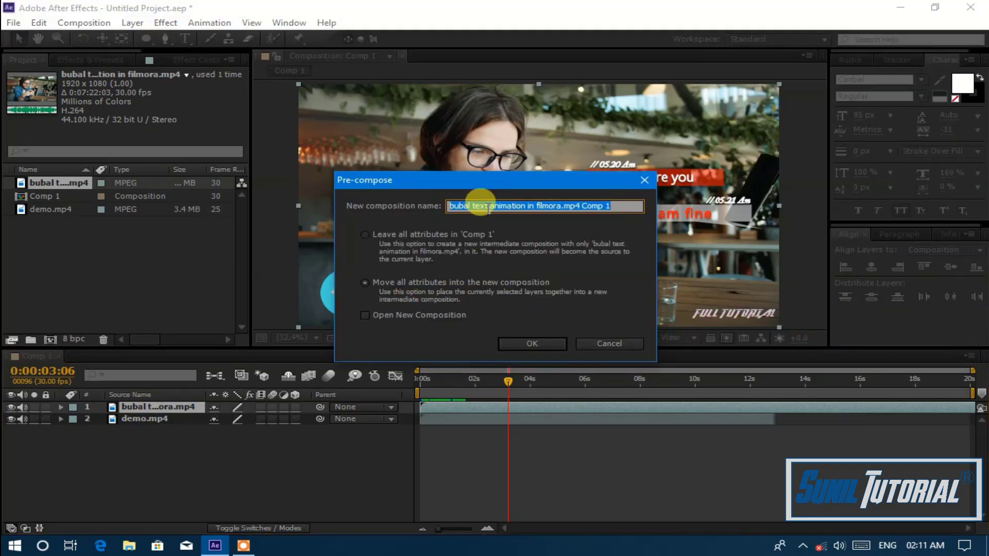
Step: Name the pre-composition 'main video' and confirm nesting the bubal layer
{"action": "type", "text": "main vido"}
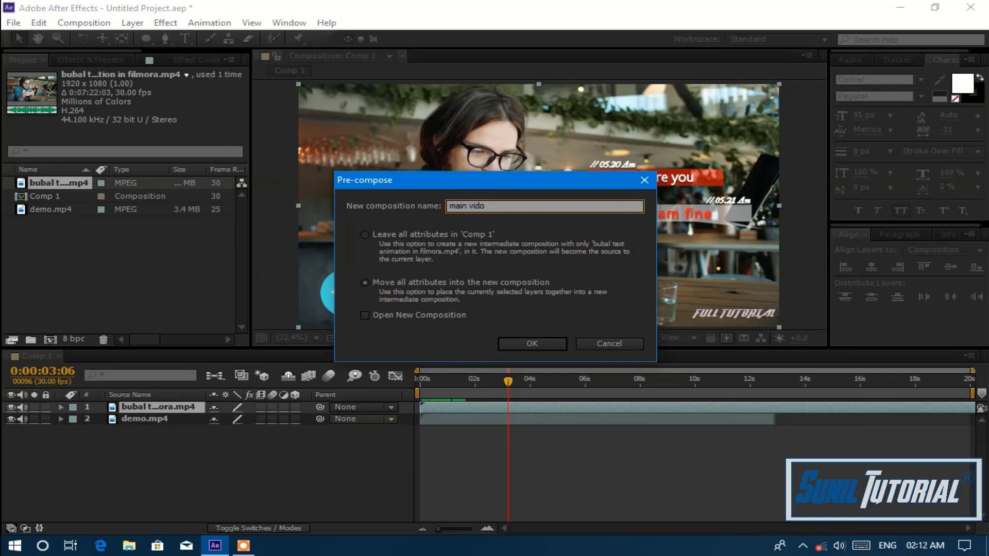
{"action": "key", "text": "BackSpace"}
{"action": "type", "text": "eo"}
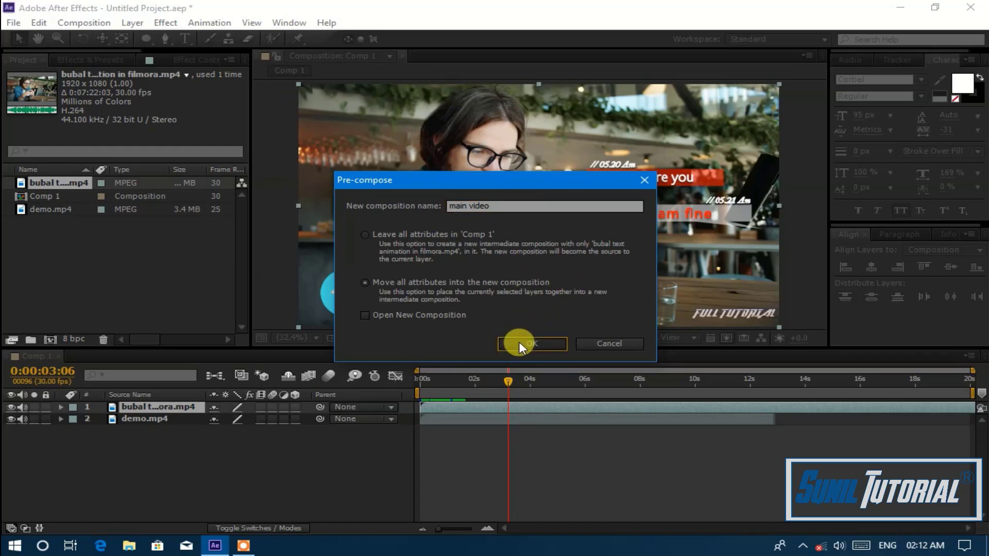
{"action": "left_click", "coordinate": [518, 343]}
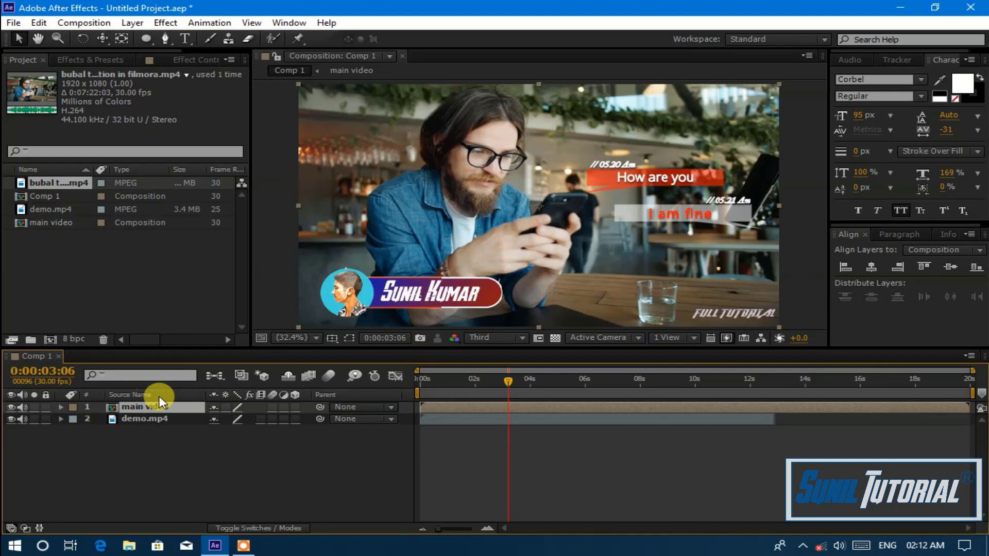
Step: Keyframe main video's Scale (100%) and Position (960,540), then reveal all keyframed properties
{"action": "key", "text": "s"}
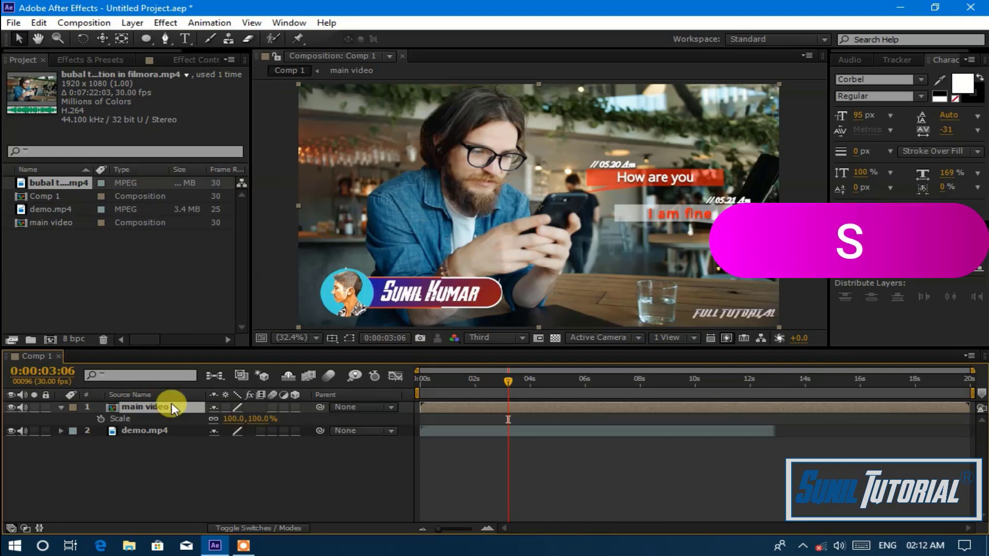
{"action": "left_click", "coordinate": [100, 419]}
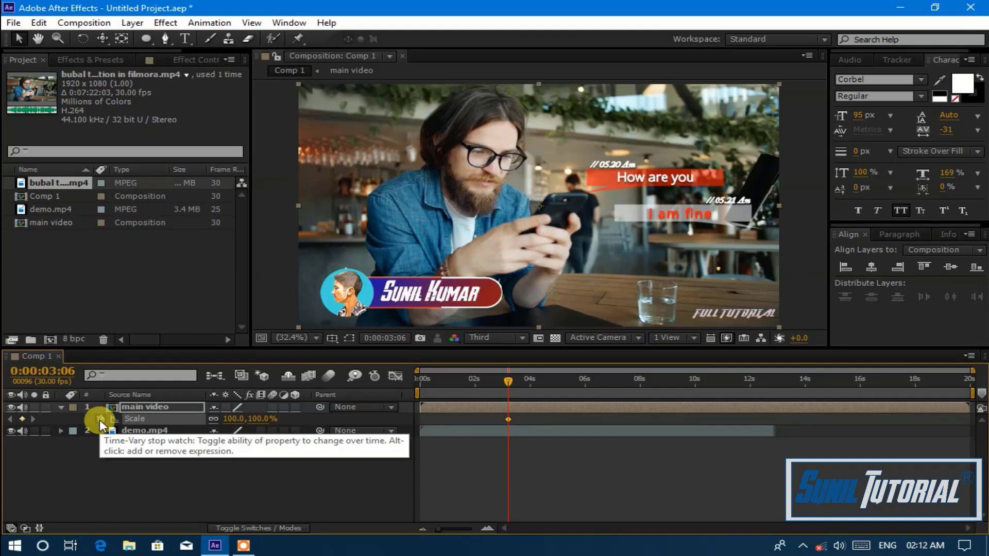
{"action": "key", "text": "p"}
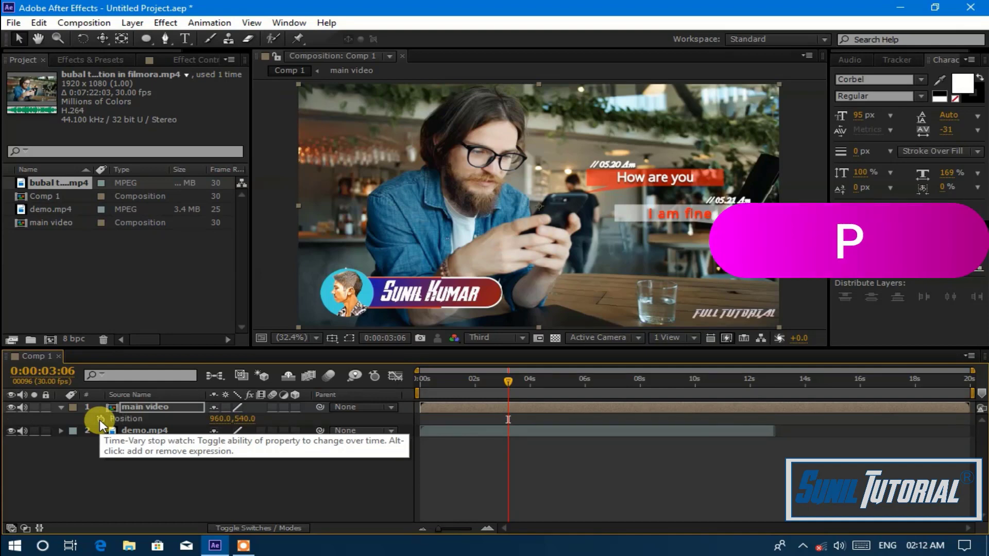
{"action": "left_click", "coordinate": [100, 419]}
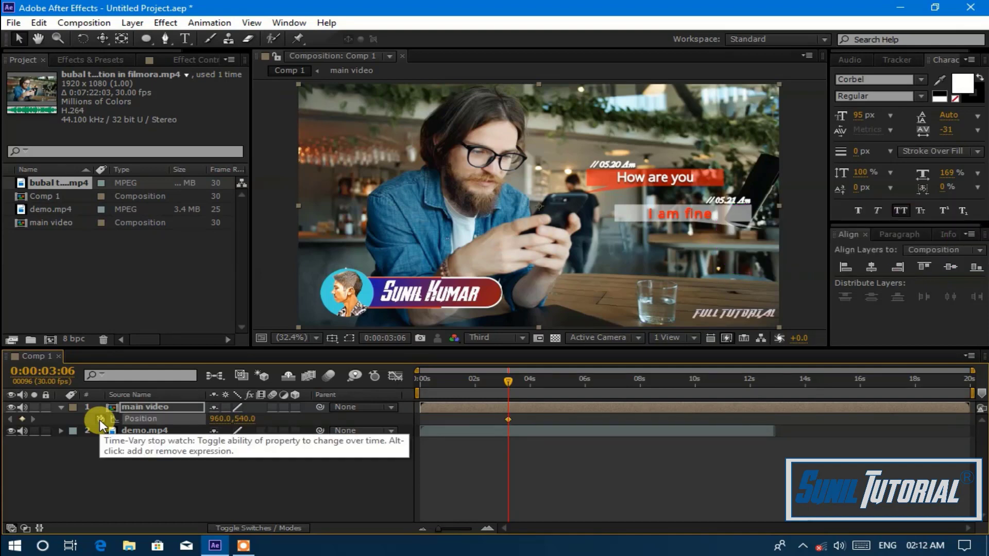
{"action": "key", "text": "u"}
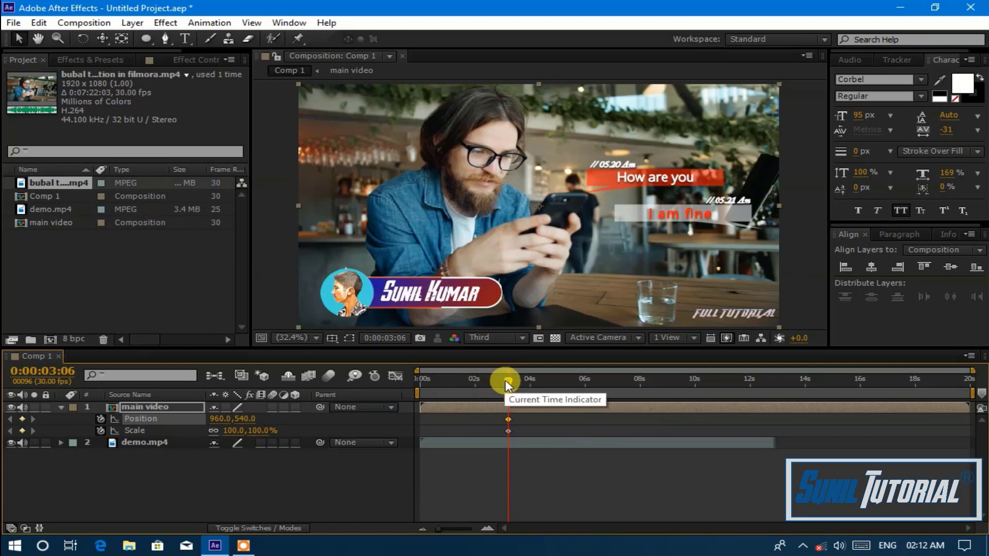
Step: Shift both keyframes to 0:00:01:28, move the playhead there, and hide main video
{"action": "left_click_drag", "start_coordinate": [546, 446], "coordinate": [484, 412]}
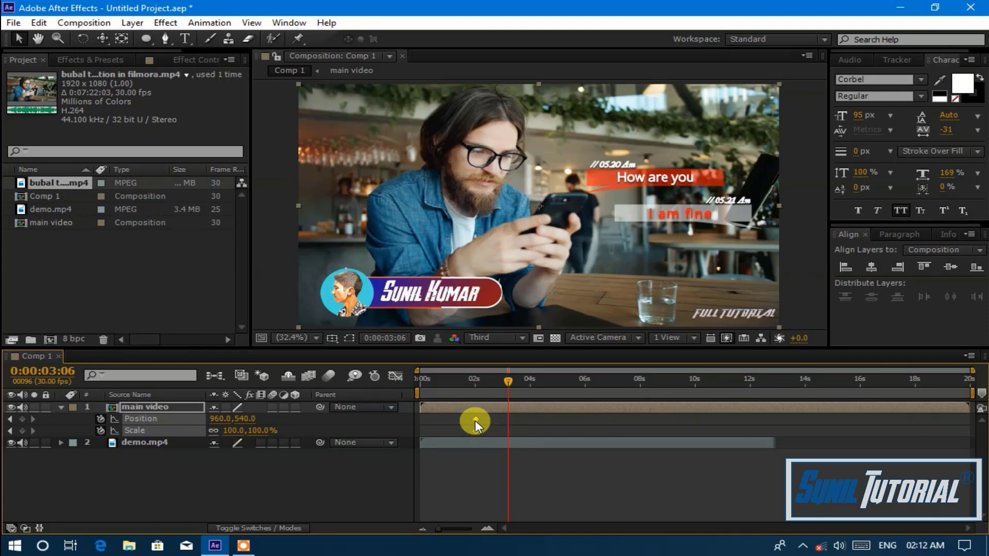
{"action": "left_click_drag", "start_coordinate": [508, 380], "coordinate": [474, 381]}
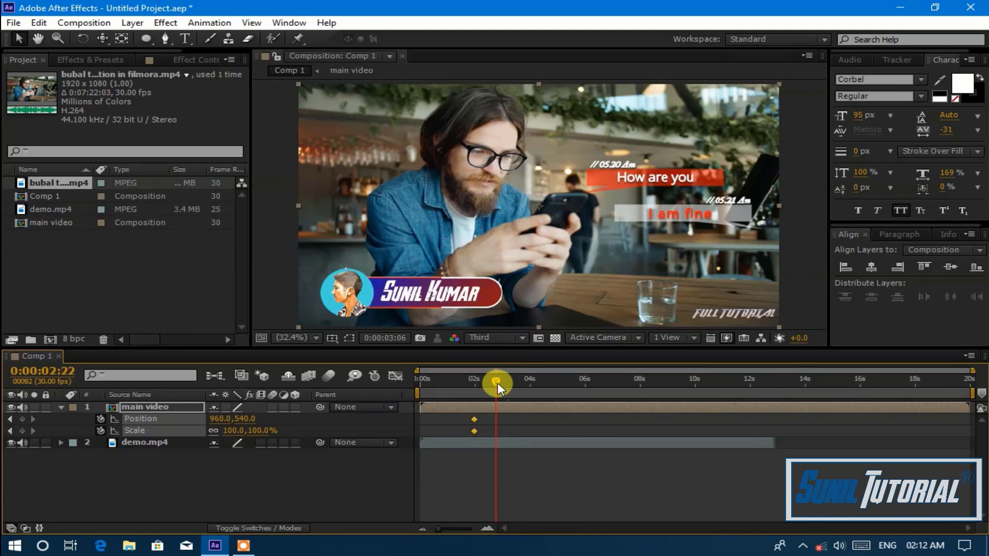
{"action": "left_click", "coordinate": [11, 406]}
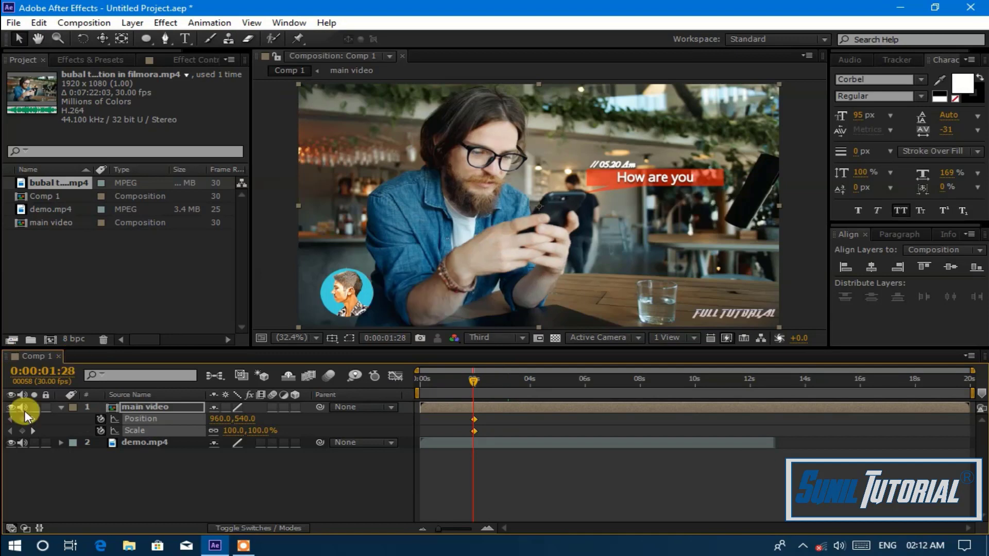
Step: Preview the animation from the start, then park the playhead at 0:00:02:12
{"action": "left_click", "coordinate": [10, 407]}
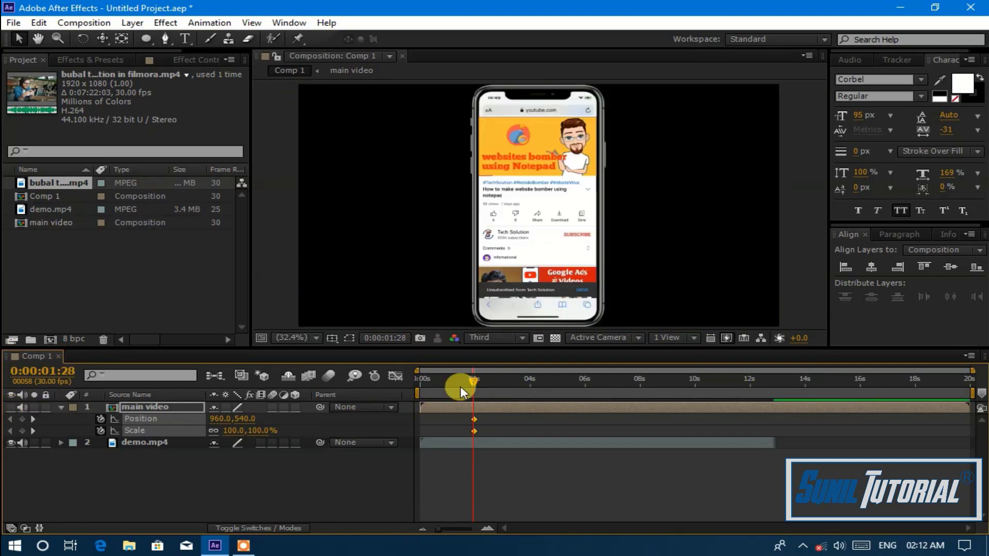
{"action": "left_click_drag", "start_coordinate": [472, 381], "coordinate": [417, 382]}
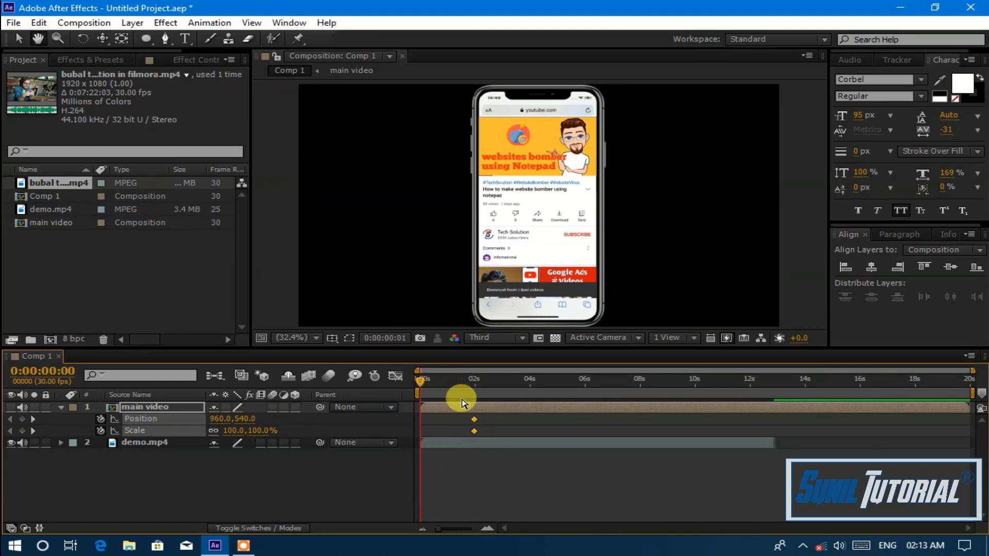
{"action": "key", "text": "space"}
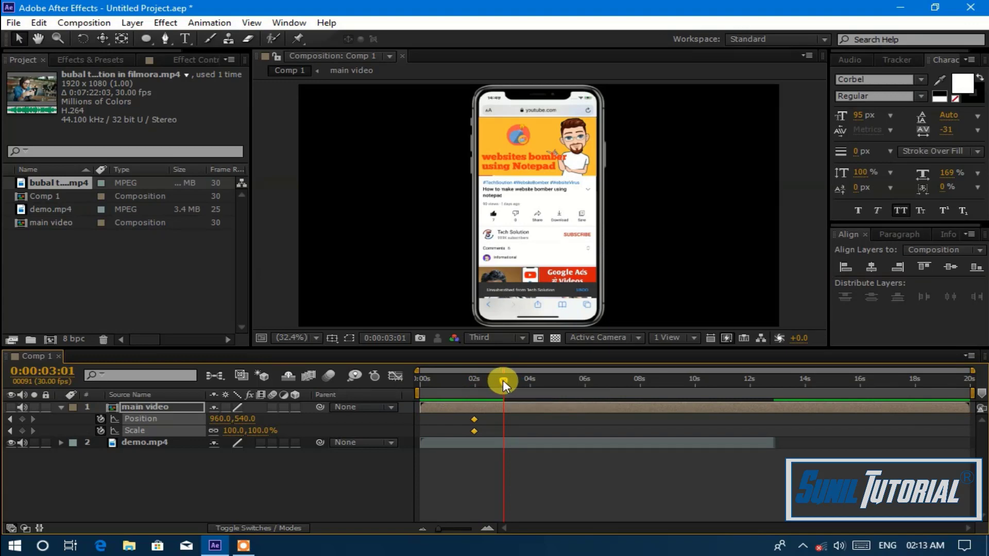
{"action": "left_click_drag", "start_coordinate": [502, 380], "coordinate": [488, 393]}
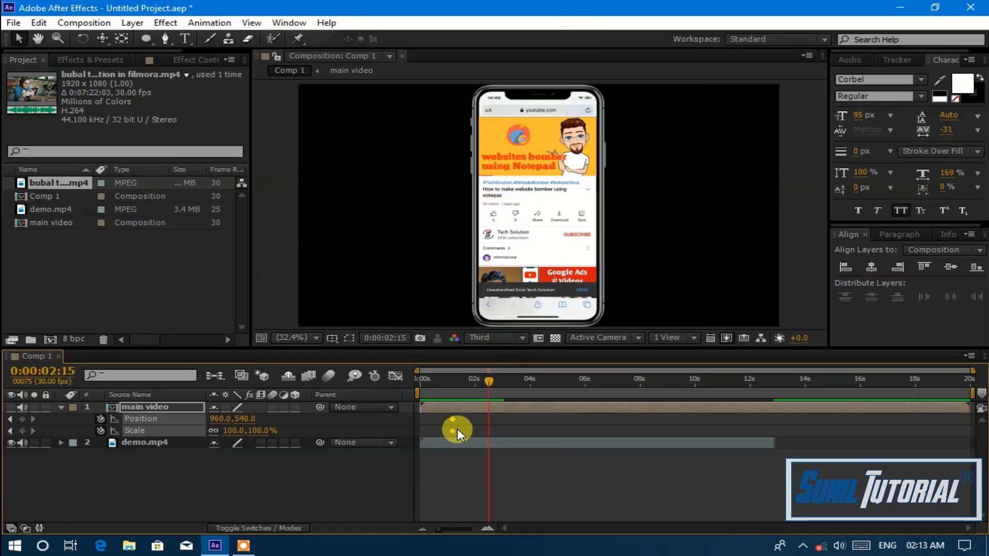
Step: Nudge the keyframes later, show main video, and scrub its Scale down, keyframing it at 0:00:02:15
{"action": "left_click_drag", "start_coordinate": [474, 430], "coordinate": [464, 431]}
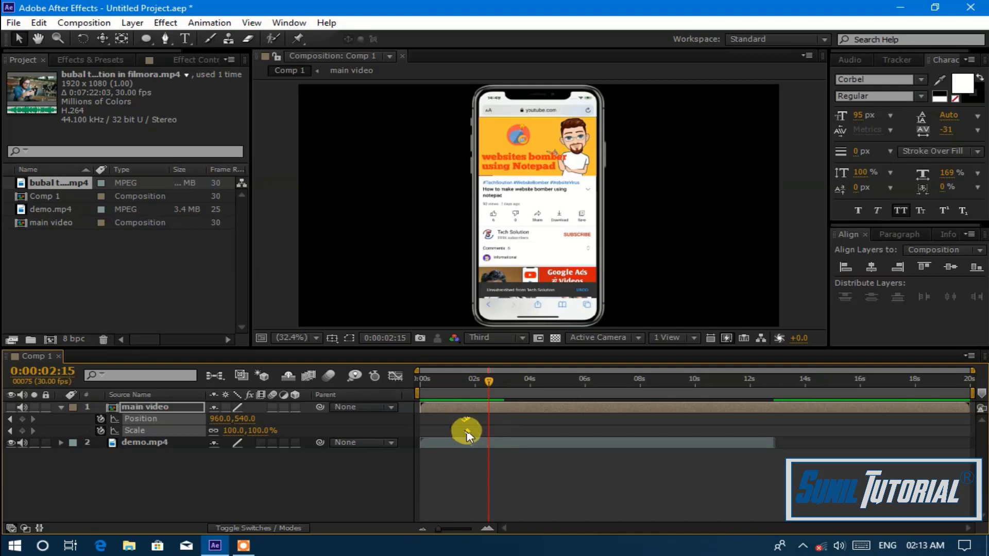
{"action": "left_click", "coordinate": [11, 407]}
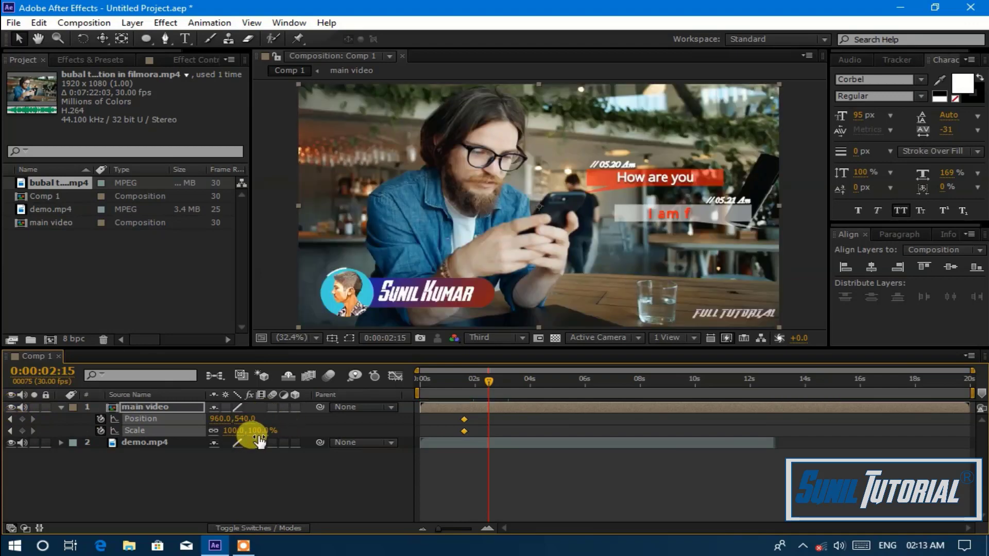
{"action": "mouse_move", "coordinate": [262, 432]}
{"action": "left_mouse_down"}
{"action": "mouse_move", "coordinate": [232, 431]}
{"action": "mouse_move", "coordinate": [253, 434]}
{"action": "left_mouse_up"}
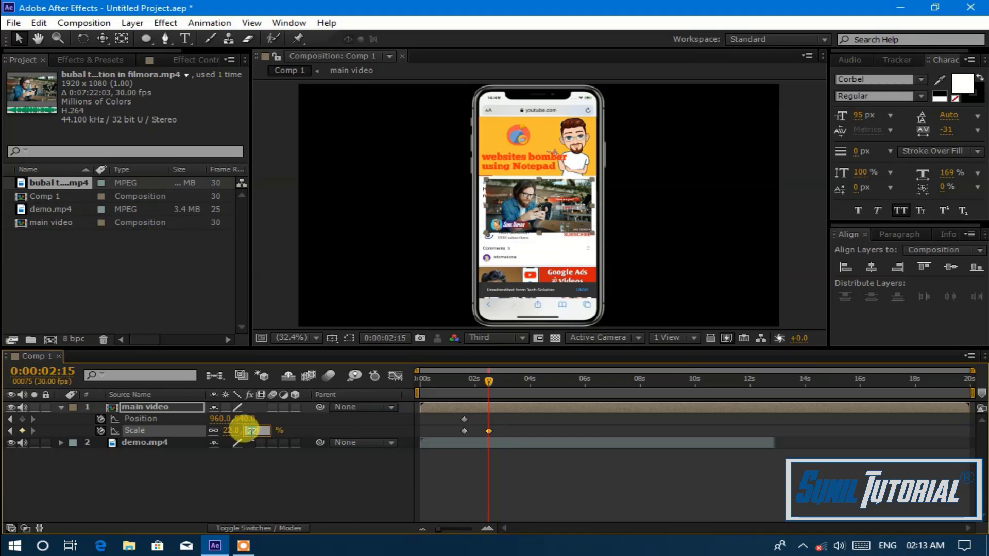
Step: Set main video's Scale to 25%, then to 24%
{"action": "left_click", "coordinate": [252, 431]}
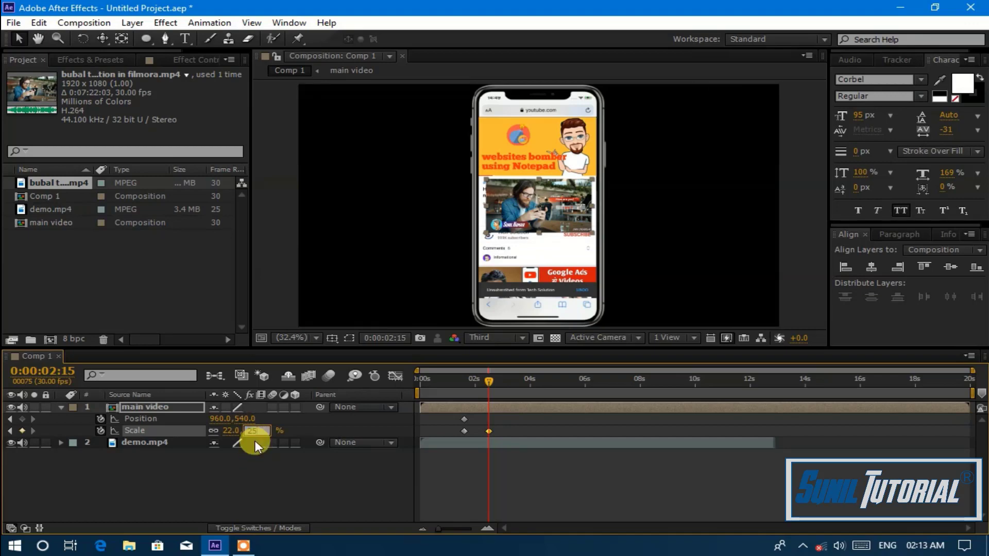
{"action": "left_click", "coordinate": [255, 457]}
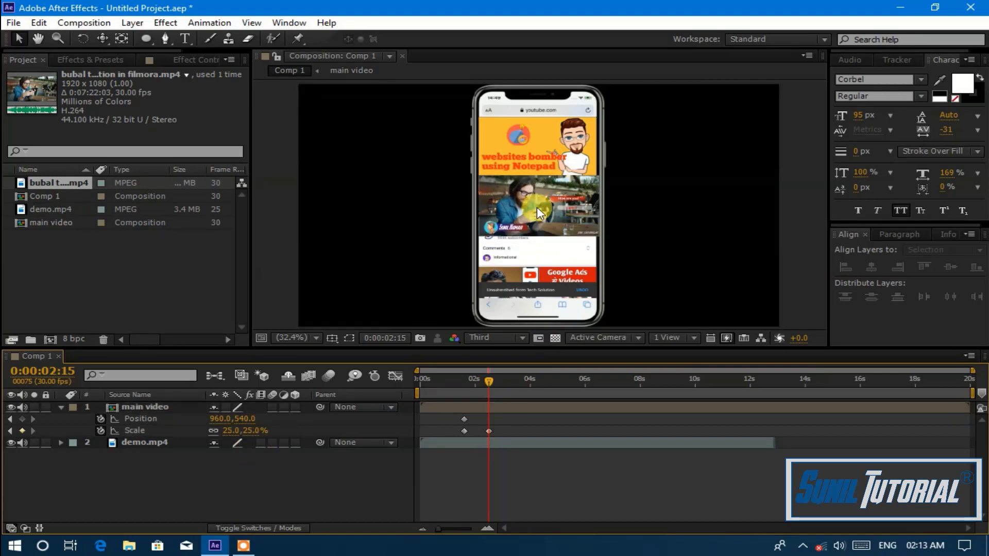
{"action": "left_click", "coordinate": [280, 425]}
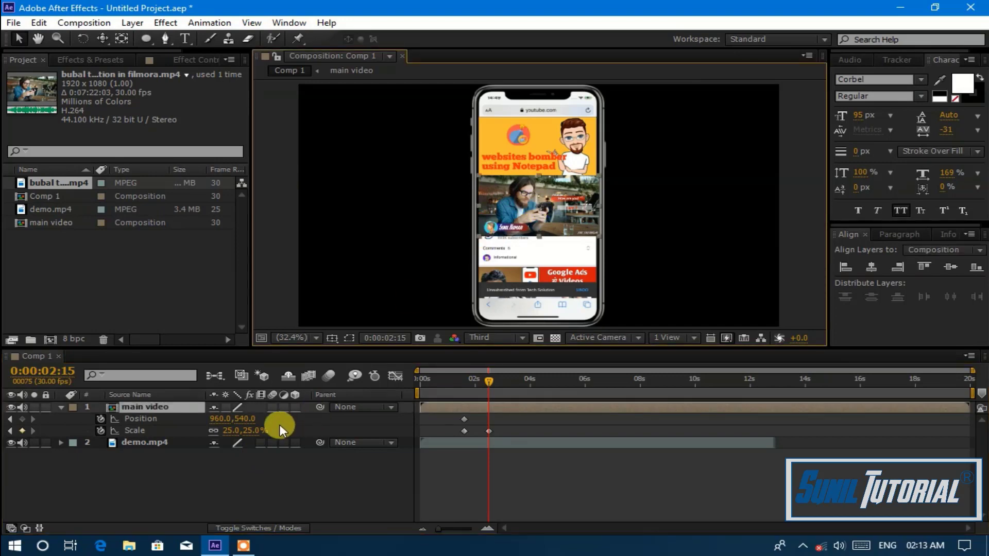
{"action": "left_click", "coordinate": [250, 431]}
{"action": "type", "text": "24"}
{"action": "left_click", "coordinate": [330, 459]}
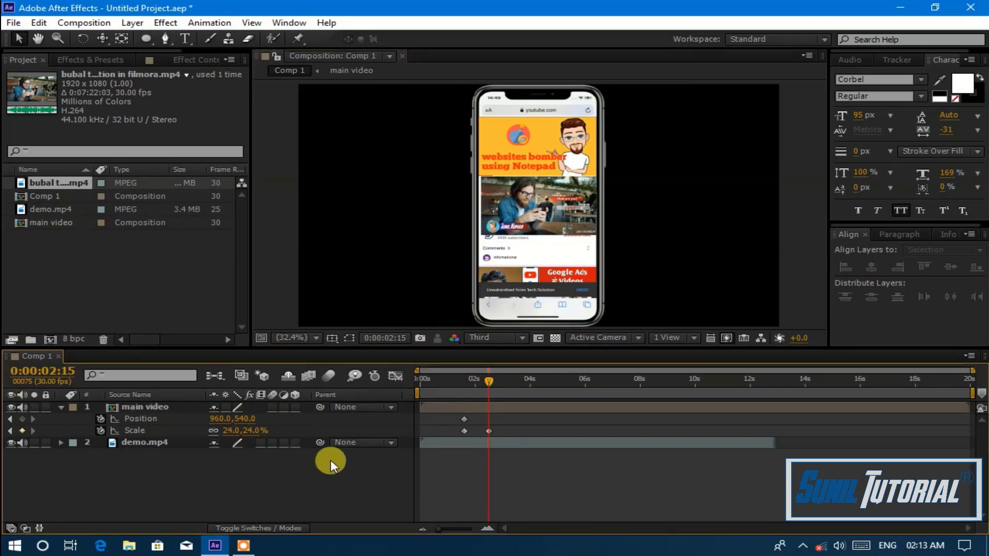
Step: Nudge main video left and up into the phone's video area, keyframing its position
{"action": "left_click", "coordinate": [530, 198]}
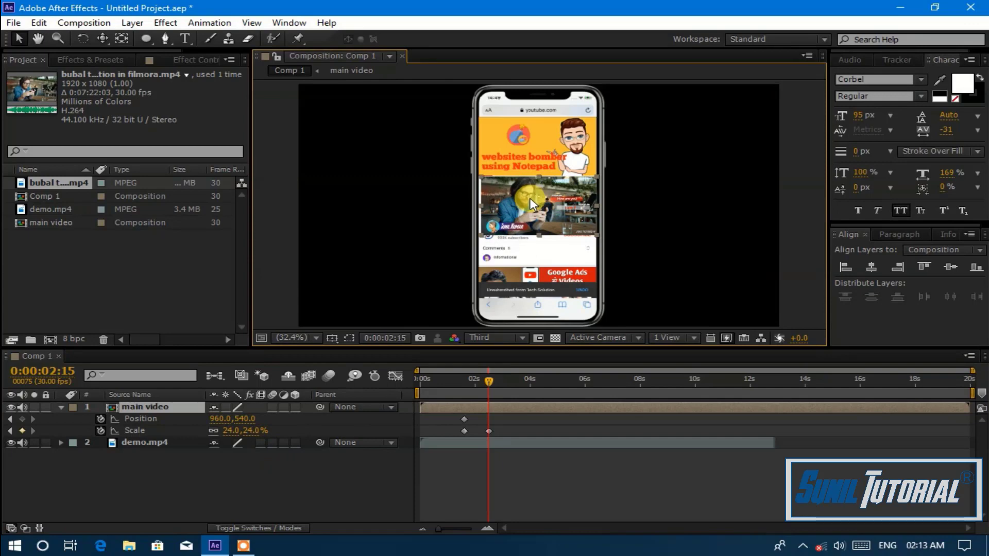
{"action": "key", "text": "Left"}
{"action": "key", "text": "Left"}
{"action": "key", "text": "Left"}
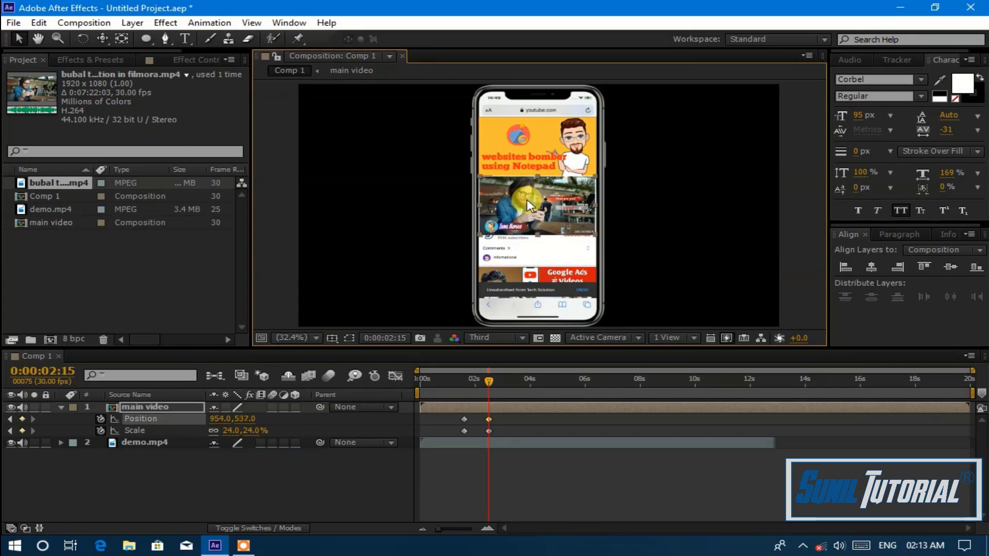
{"action": "key", "text": "Up"}
{"action": "key", "text": "Up"}
{"action": "key", "text": "Up"}
{"action": "key", "text": "Up"}
{"action": "key", "text": "Up"}
{"action": "key", "text": "Up"}
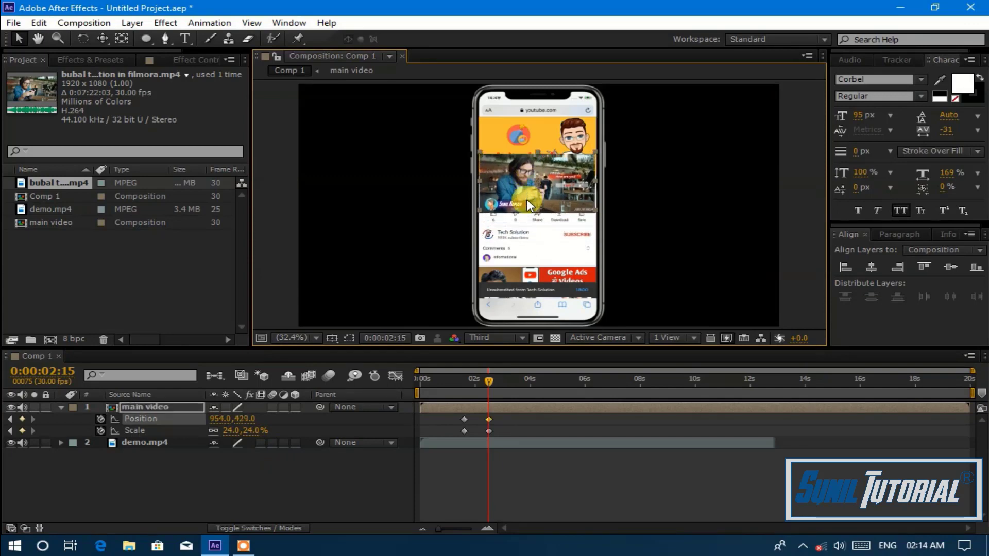
{"action": "key", "text": "Up"}
{"action": "key", "text": "Up"}
{"action": "key", "text": "Up"}
{"action": "key", "text": "Up"}
{"action": "key", "text": "Up"}
{"action": "key", "text": "Up"}
{"action": "key", "text": "Up"}
{"action": "key", "text": "Up"}
{"action": "key", "text": "Up"}
{"action": "key", "text": "Up"}
{"action": "key", "text": "Up"}
{"action": "key", "text": "Up"}
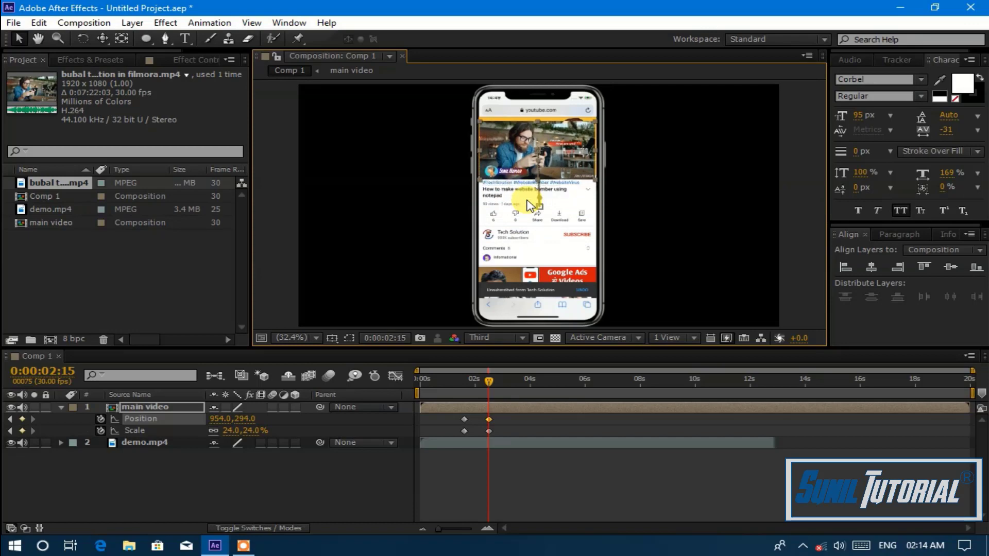
{"action": "key", "text": "Up"}
{"action": "key", "text": "Up"}
{"action": "key", "text": "Up"}
{"action": "key", "text": "Up"}
{"action": "key", "text": "Up"}
{"action": "key", "text": "Up"}
{"action": "key", "text": "Up"}
{"action": "key", "text": "Up"}
{"action": "key", "text": "Up"}
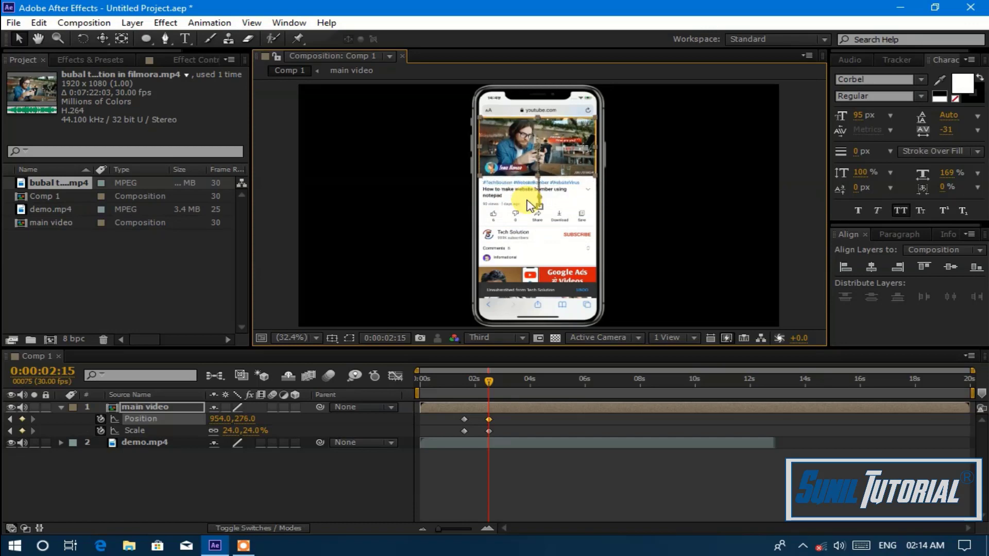
Step: Refine main video's Scale to 24.5% and shift it slightly right to Position 954,276
{"action": "left_click", "coordinate": [254, 430]}
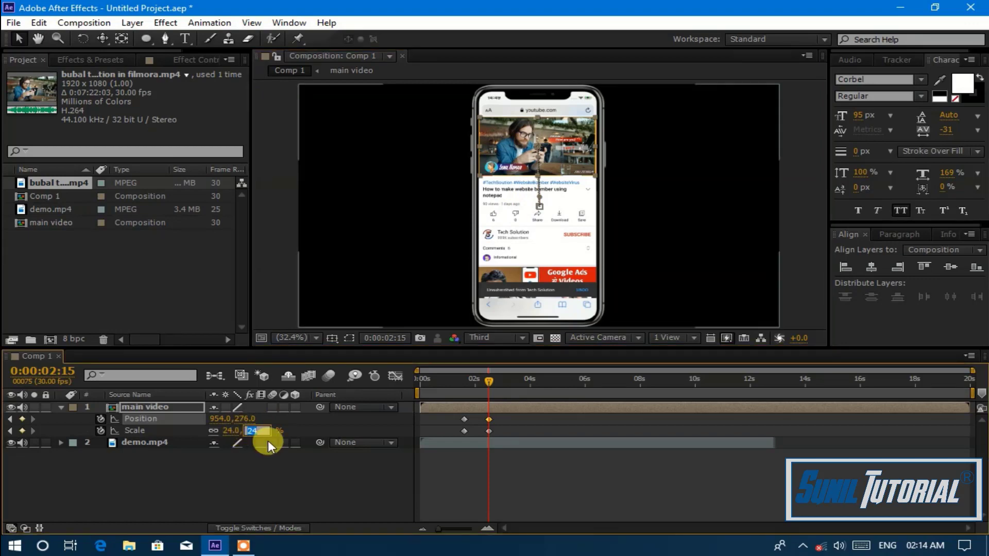
{"action": "type", "text": "24.5"}
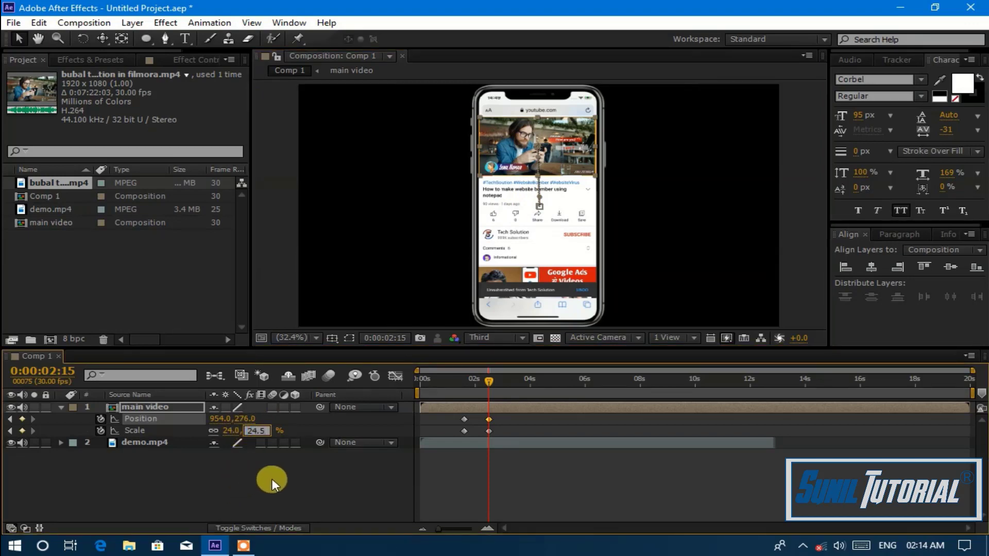
{"action": "left_click", "coordinate": [279, 475]}
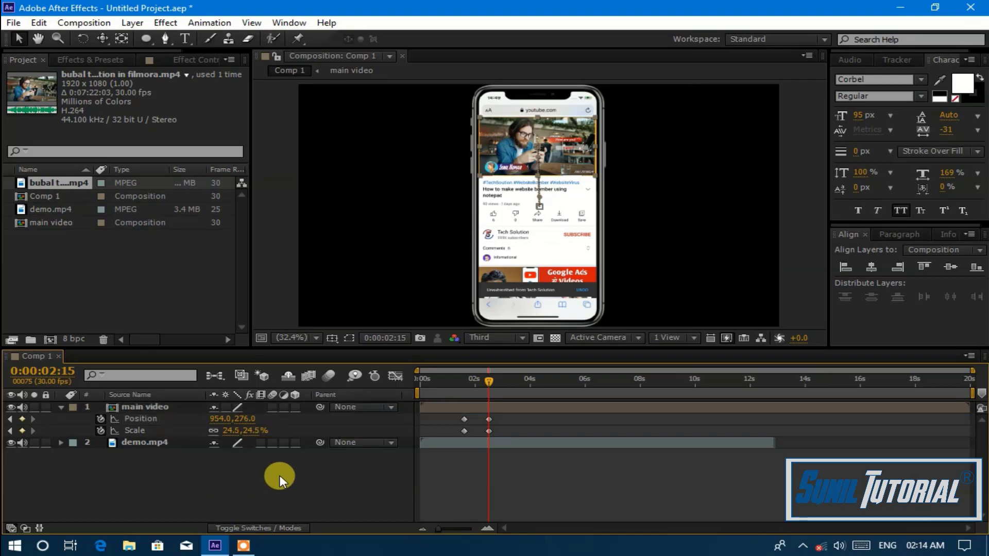
{"action": "left_click_drag", "start_coordinate": [511, 152], "coordinate": [511, 152]}
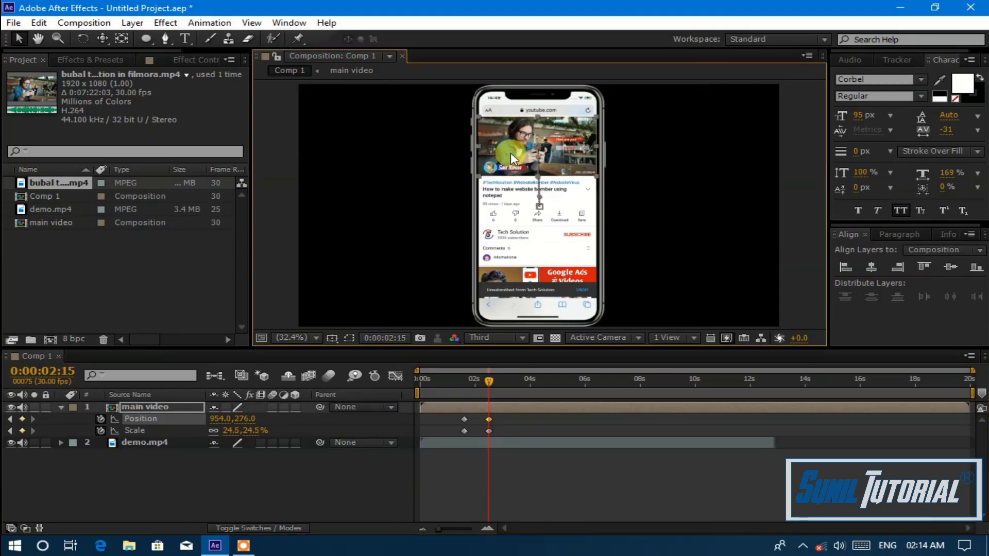
Step: Deselect the main video layer and the project clip, then choose the Ellipse tool
{"action": "left_click", "coordinate": [334, 478]}
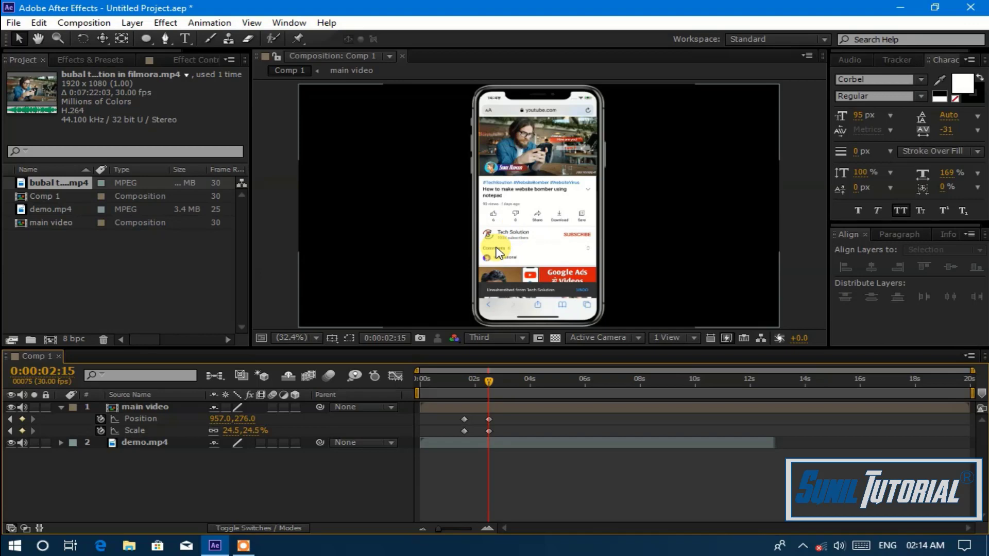
{"action": "left_click", "coordinate": [66, 258]}
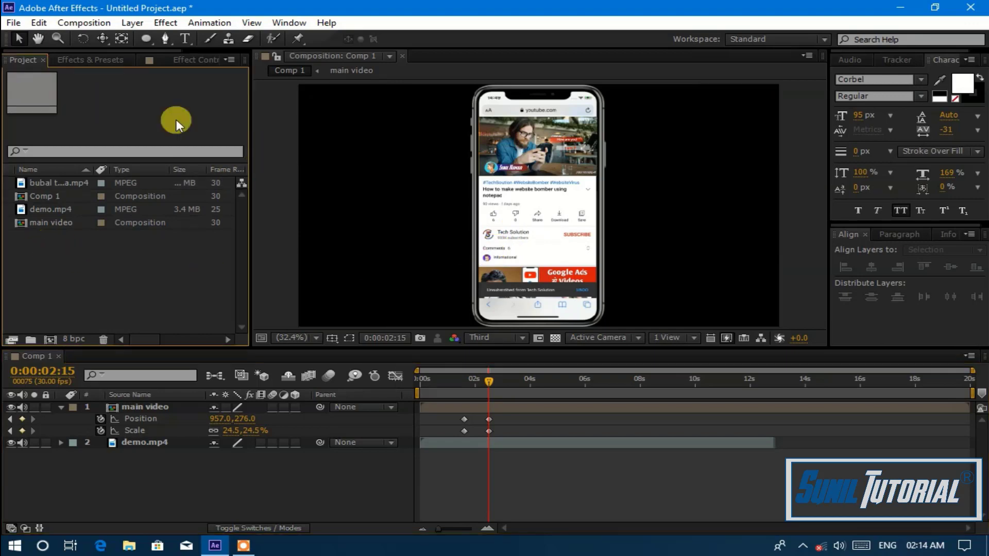
{"action": "left_click", "coordinate": [148, 40]}
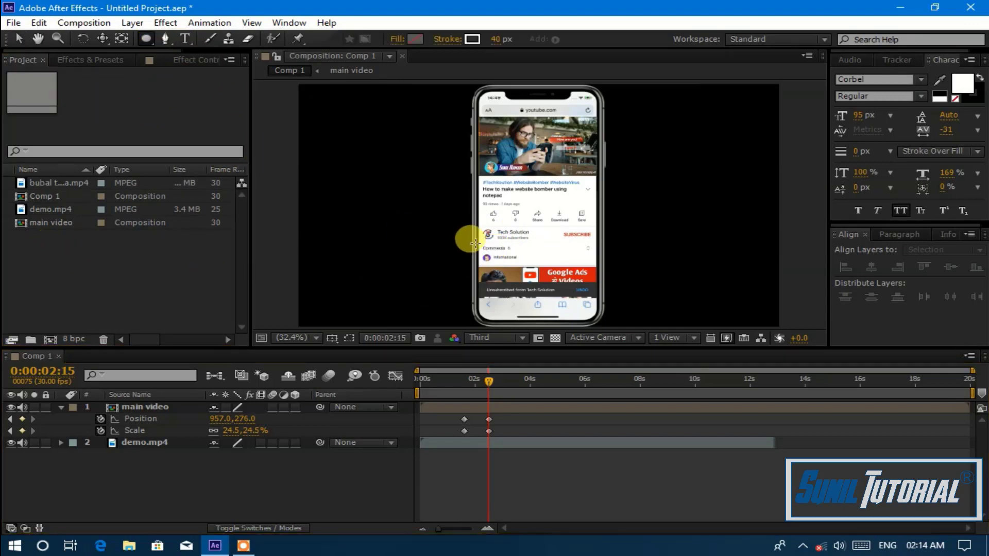
Step: Draw a white-filled rectangle, Shape Layer 1, over the phone's channel name row
{"action": "key", "text": "q"}
{"action": "left_click_drag", "start_coordinate": [548, 226], "coordinate": [479, 240]}
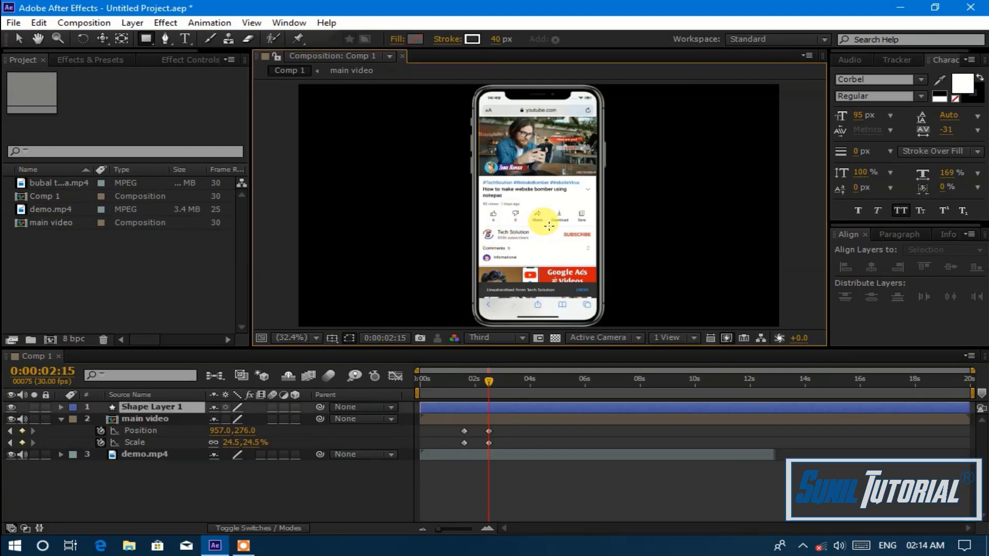
{"action": "left_click", "coordinate": [409, 39]}
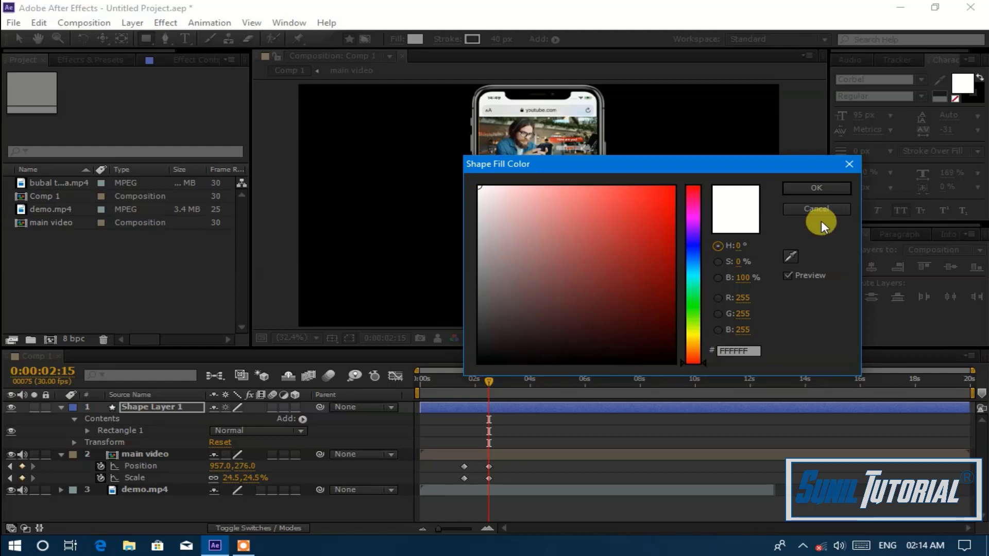
{"action": "left_click", "coordinate": [813, 187]}
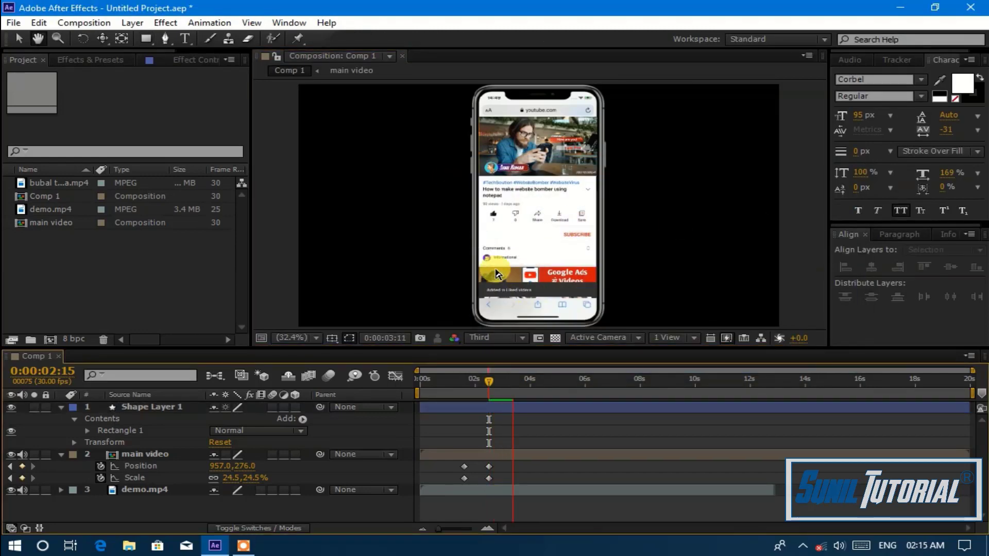
{"action": "key", "text": "space"}
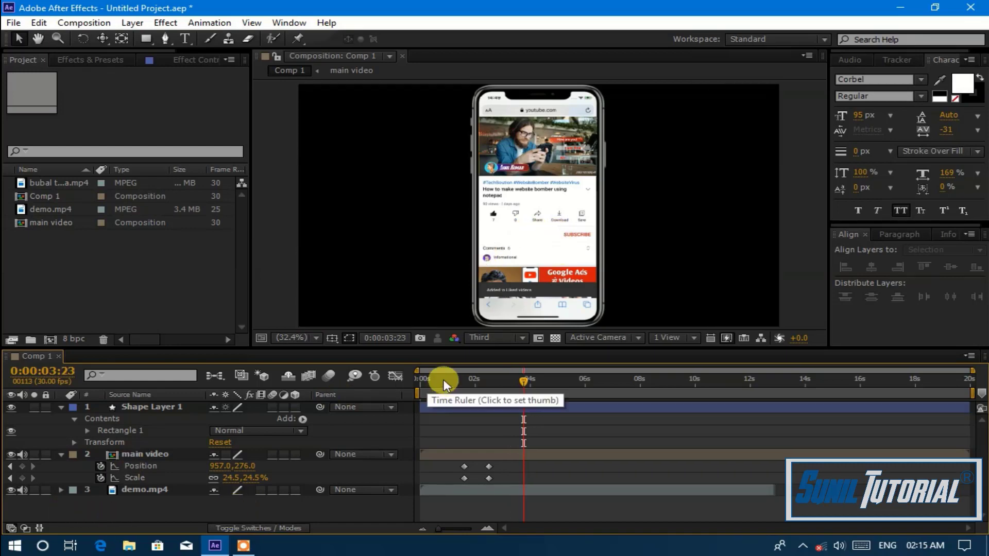
{"action": "left_click_drag", "start_coordinate": [437, 380], "coordinate": [367, 382]}
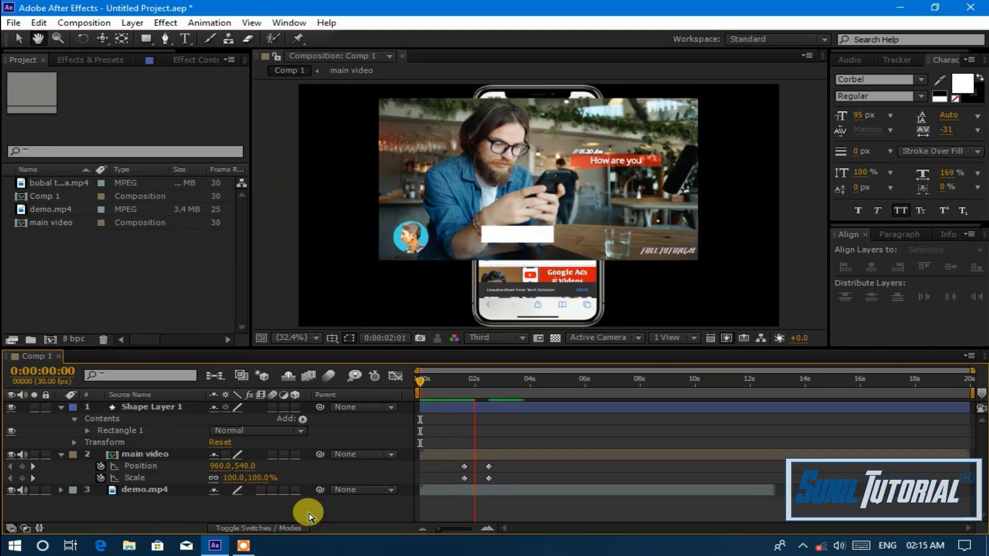
{"action": "left_click", "coordinate": [469, 382]}
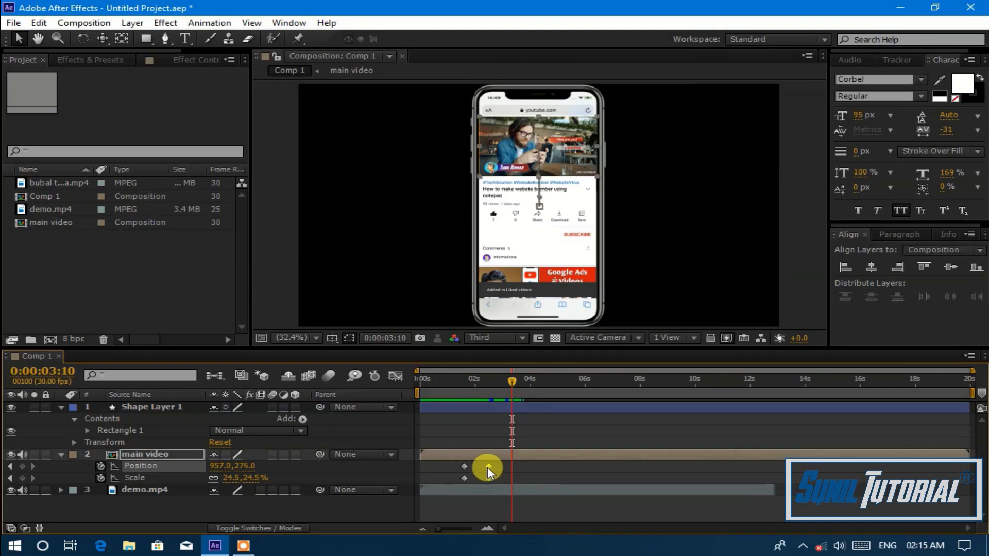
Step: Add Position and Scale keyframes to demo.mp4 at 0:00:02:15, holding 100% scale
{"action": "left_click", "coordinate": [10, 466]}
{"action": "left_click", "coordinate": [132, 492]}
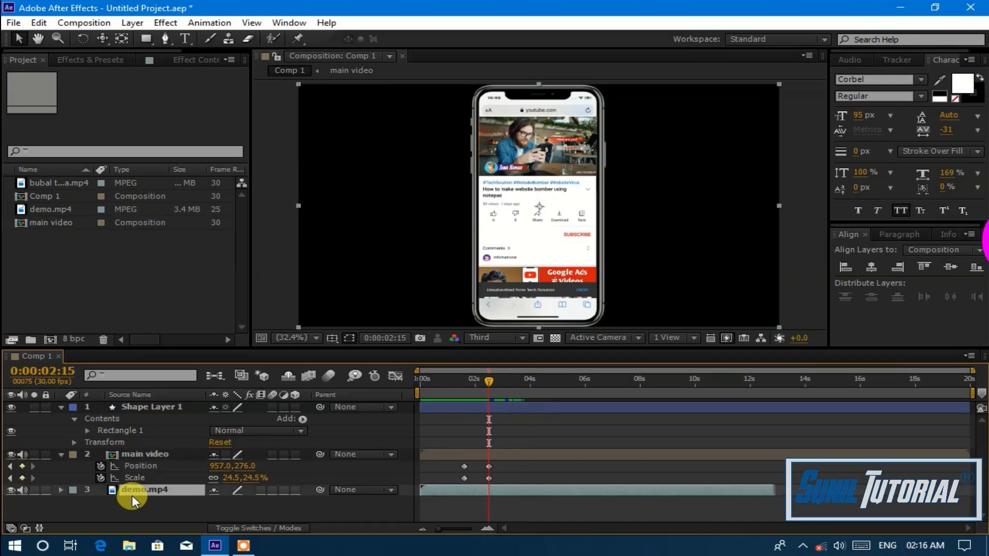
{"action": "key", "text": "p"}
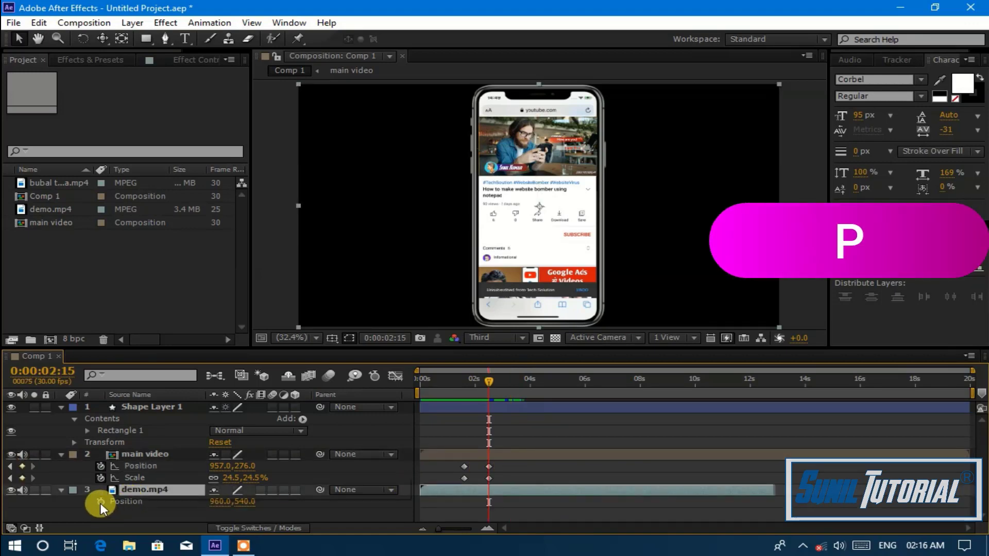
{"action": "left_click", "coordinate": [100, 502]}
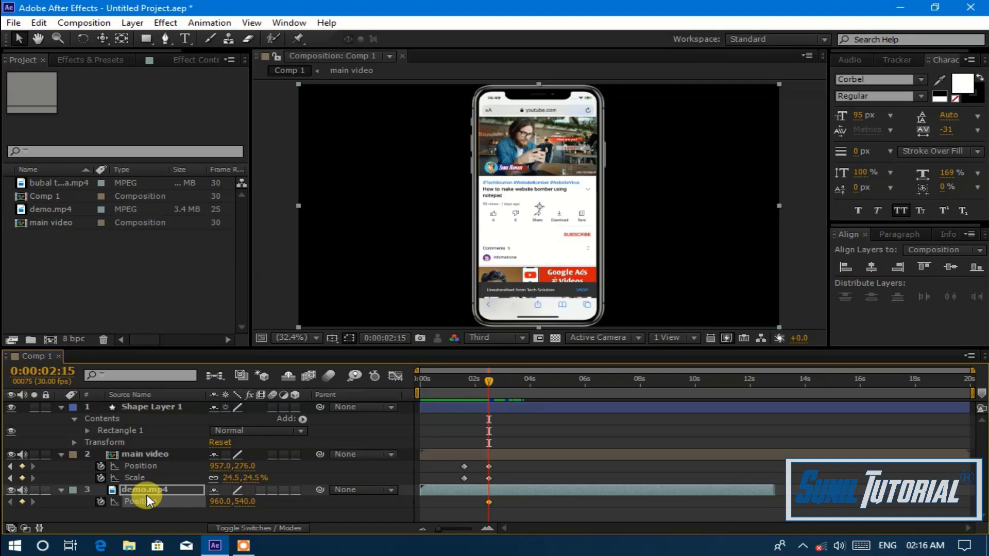
{"action": "key", "text": "s"}
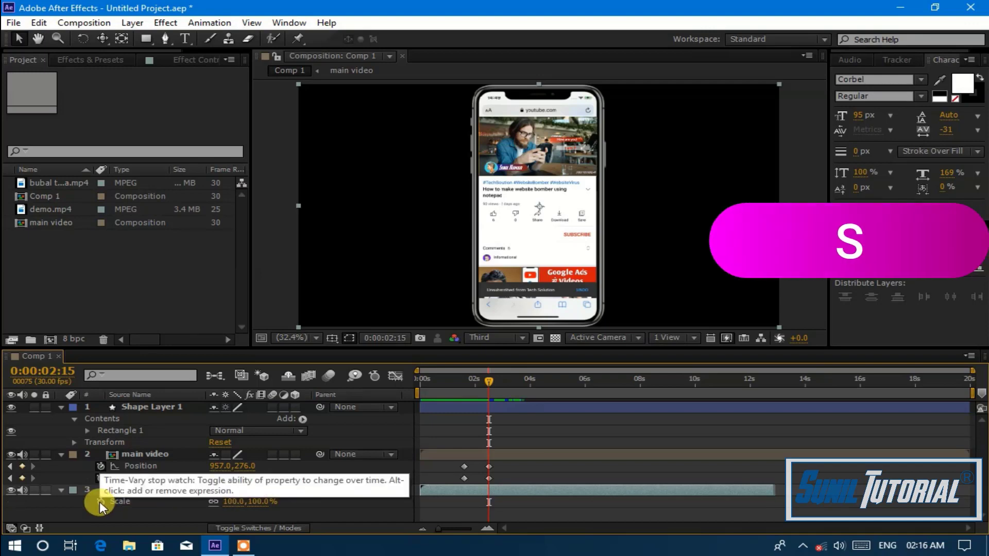
{"action": "left_click", "coordinate": [99, 502]}
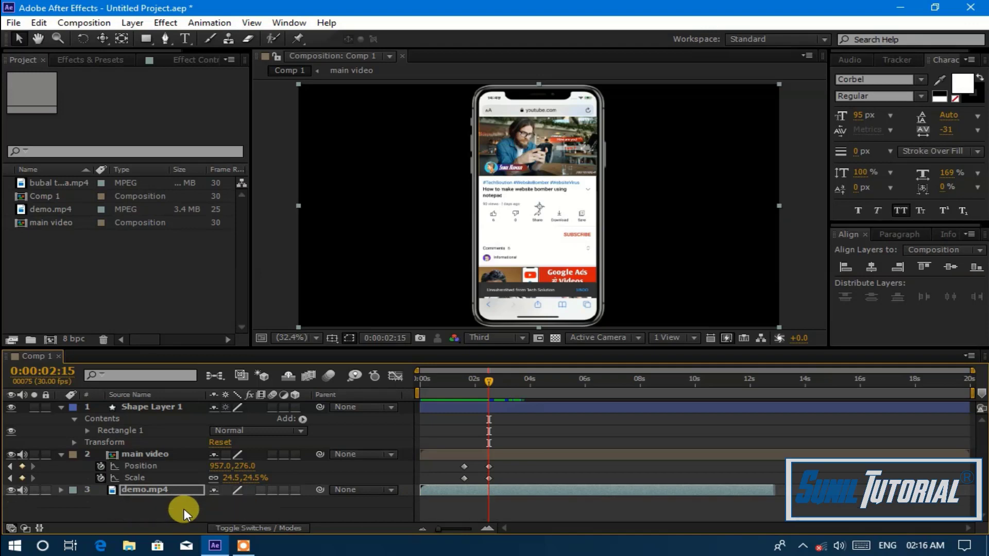
{"action": "key", "text": "u"}
Step: At 0:00:01:18, hide main video and scale demo.mp4 up to 400%
{"action": "left_click_drag", "start_coordinate": [489, 381], "coordinate": [464, 381]}
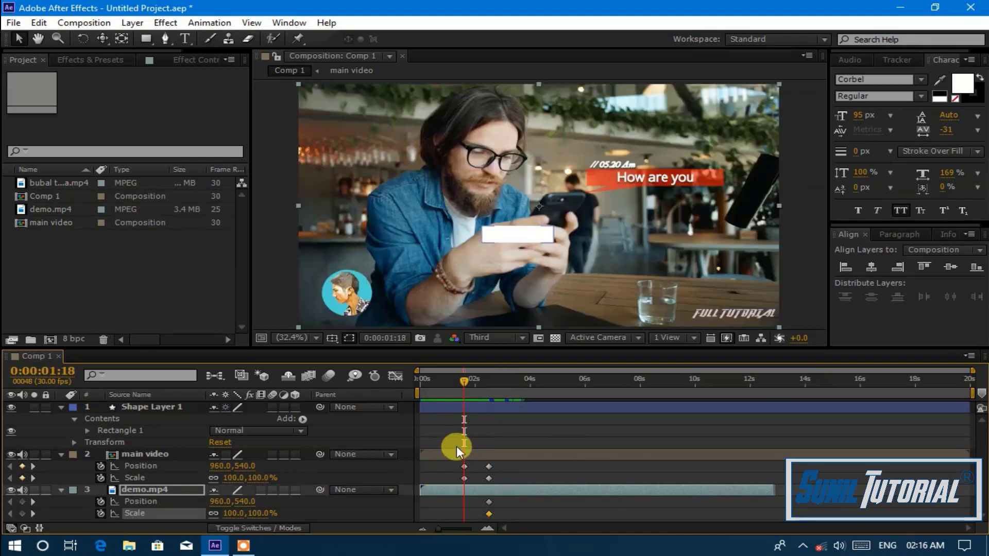
{"action": "left_click", "coordinate": [11, 454]}
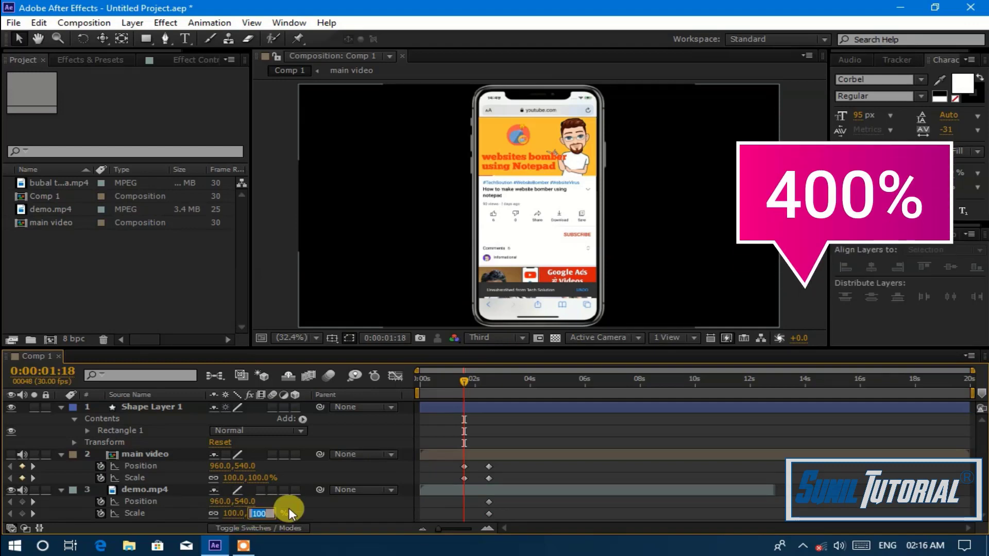
{"action": "left_click_drag", "start_coordinate": [277, 511], "coordinate": [491, 515]}
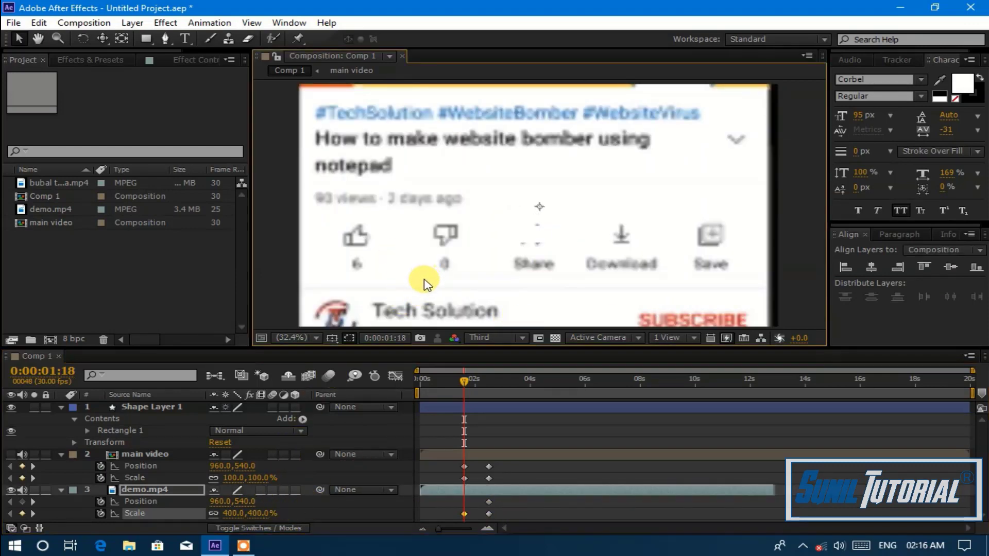
Step: Move demo.mp4's footage right and down to Position 978,1620 at 1:18
{"action": "left_click_drag", "start_coordinate": [426, 280], "coordinate": [431, 287]}
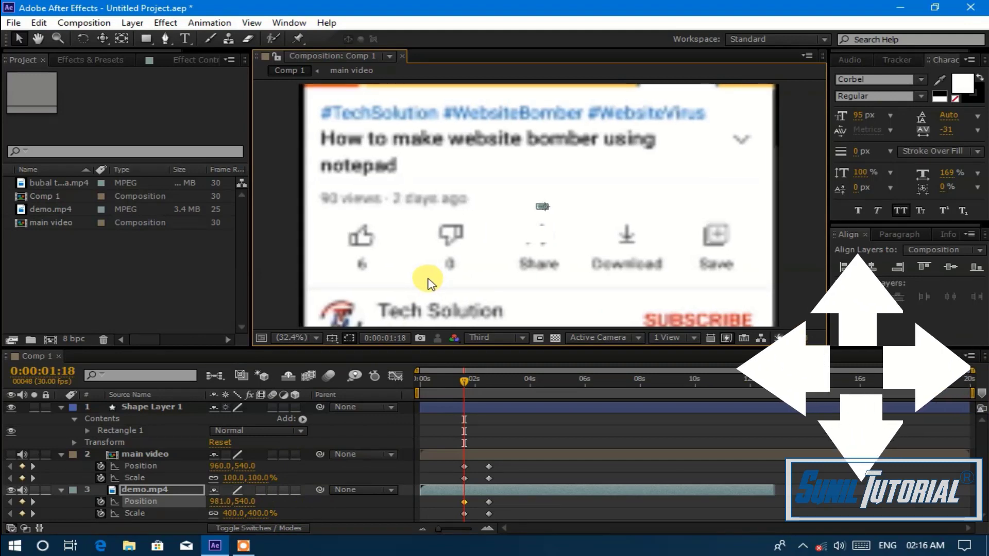
{"action": "key", "text": "shift+Down"}
{"action": "key", "text": "shift+Down"}
{"action": "key", "text": "shift+Down"}
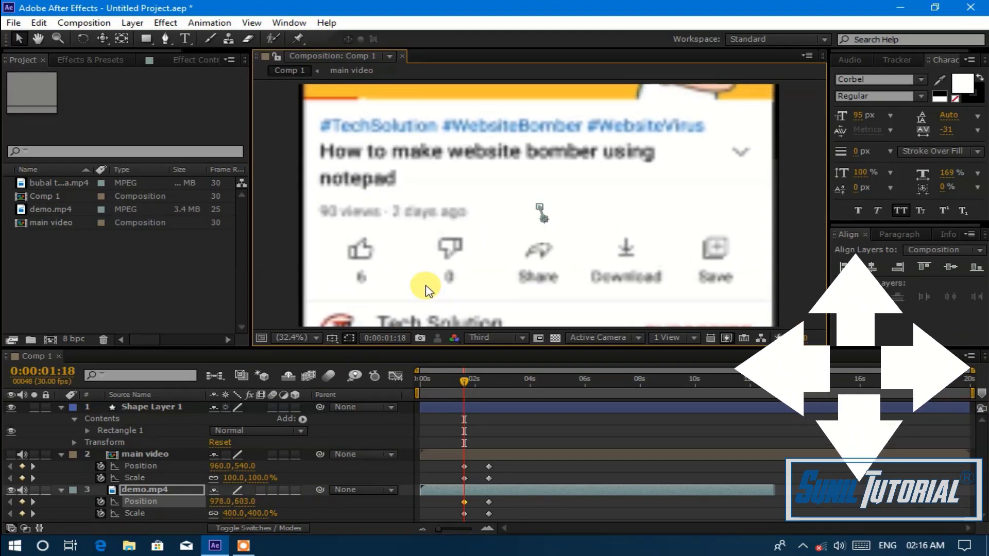
{"action": "key", "text": "shift+Down"}
{"action": "key", "text": "shift+Down"}
{"action": "key", "text": "shift+Down"}
{"action": "key", "text": "shift+Down"}
{"action": "key", "text": "shift+Down"}
{"action": "key", "text": "shift+Down"}
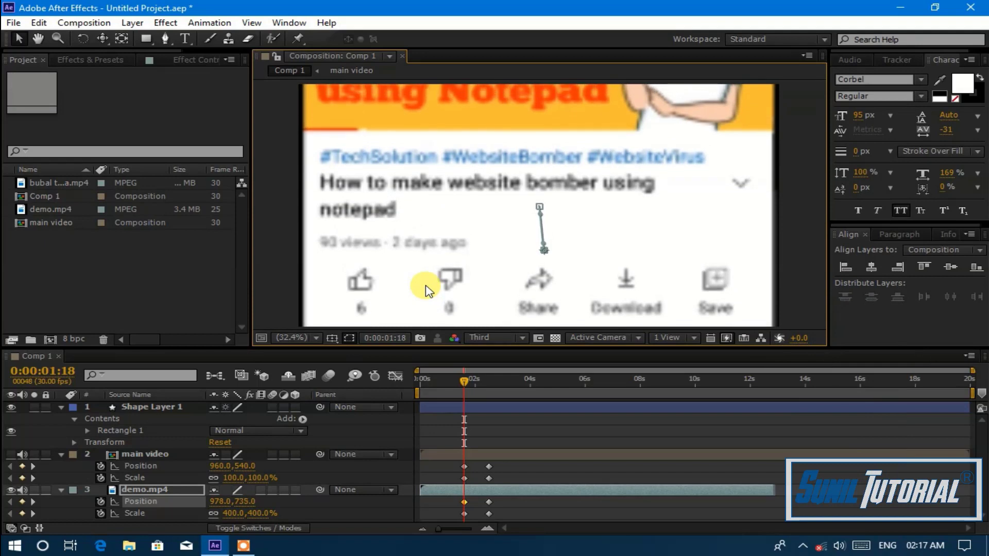
{"action": "key", "text": "shift+Down"}
{"action": "key", "text": "shift+Down"}
{"action": "key", "text": "shift+Down"}
{"action": "key", "text": "shift+Down"}
{"action": "key", "text": "shift+Down"}
{"action": "key", "text": "shift+Down"}
{"action": "key", "text": "shift+Down"}
{"action": "key", "text": "shift+Down"}
{"action": "key", "text": "shift+Down"}
{"action": "key", "text": "shift+Down"}
{"action": "key", "text": "shift+Down"}
{"action": "key", "text": "shift+Down"}
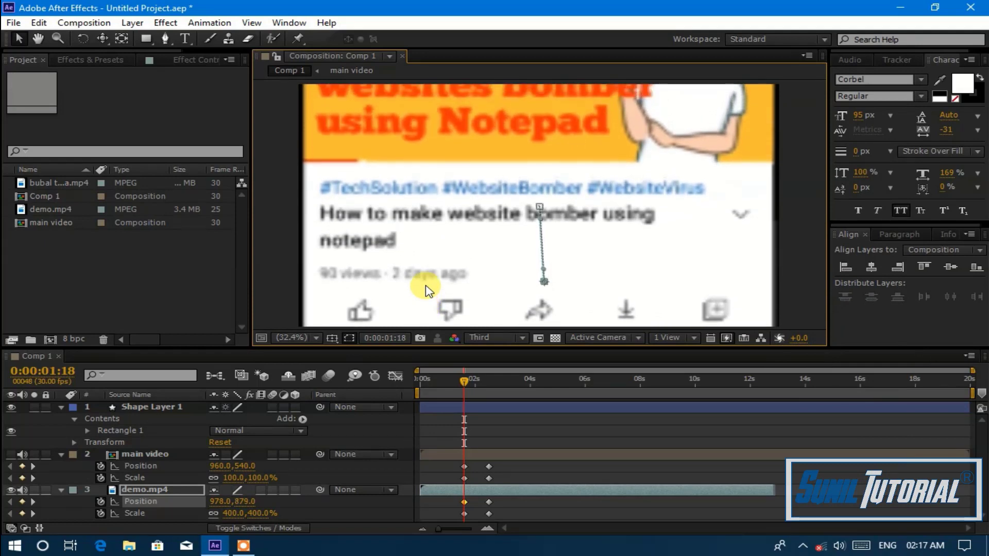
{"action": "key", "text": "shift+Down"}
{"action": "key", "text": "shift+Down"}
{"action": "key", "text": "shift+Down"}
{"action": "key", "text": "shift+Down"}
{"action": "key", "text": "shift+Down"}
{"action": "key", "text": "shift+Down"}
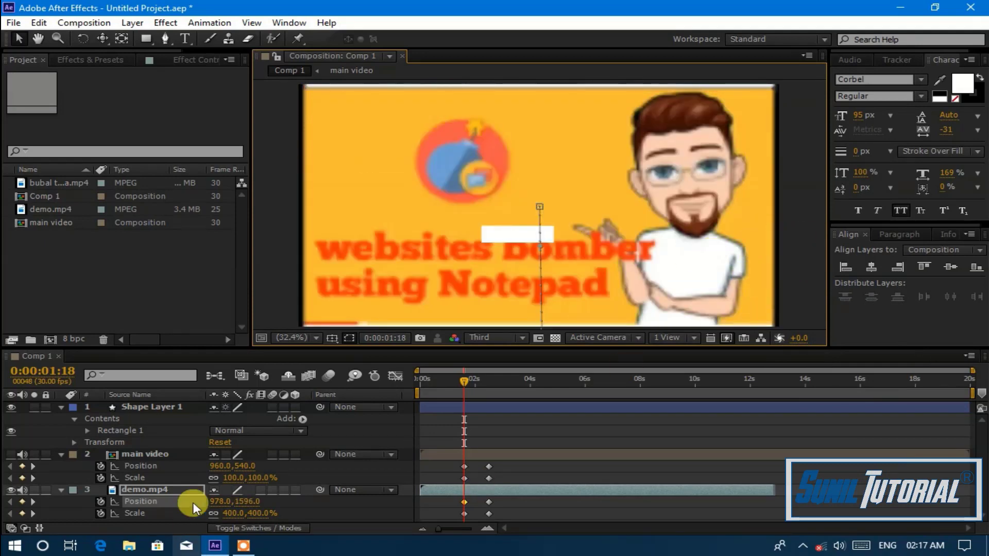
Step: Set demo.mp4's Scale to 410%, delete Shape Layer 1, and return to the start
{"action": "left_click", "coordinate": [257, 514]}
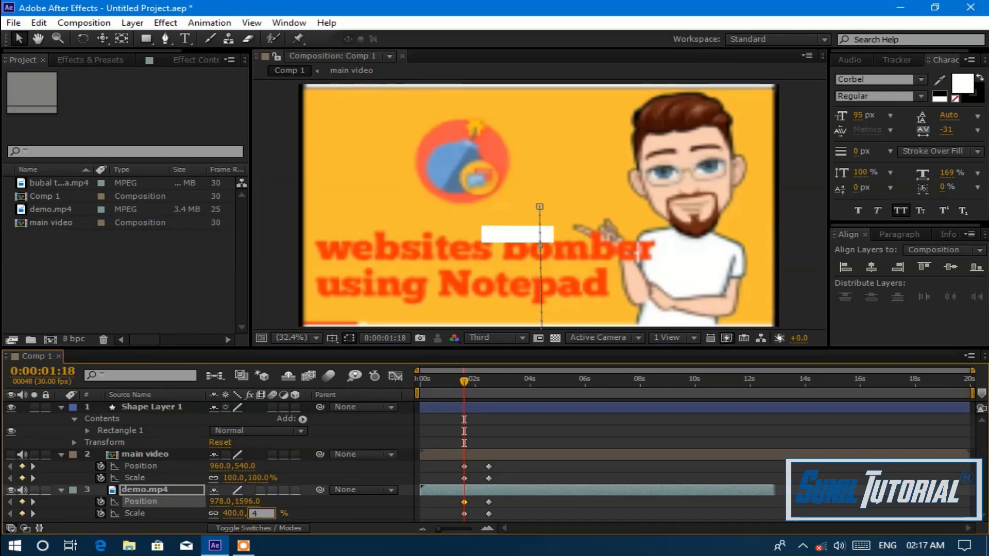
{"action": "type", "text": "410"}
{"action": "left_click", "coordinate": [268, 434]}
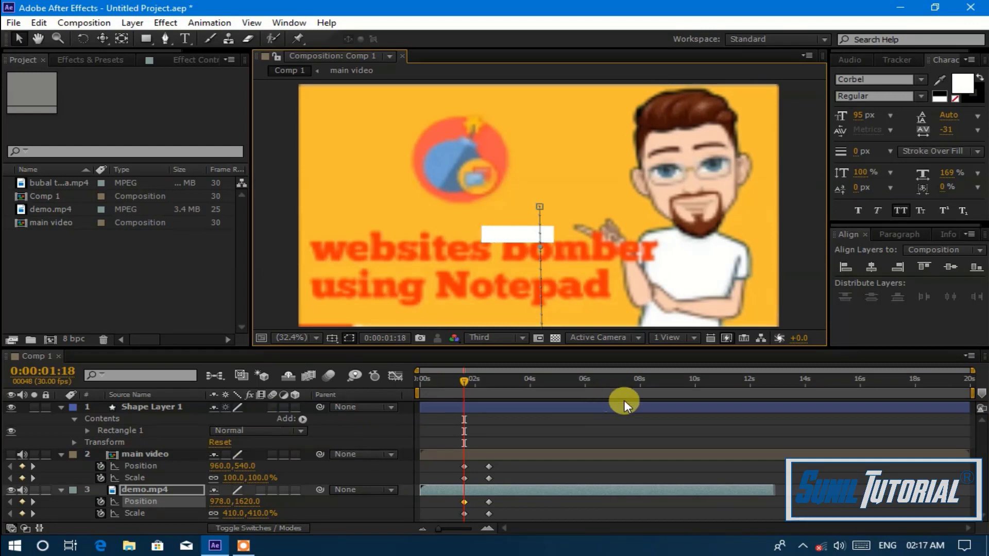
{"action": "key", "text": "Delete"}
{"action": "key", "text": "Home"}
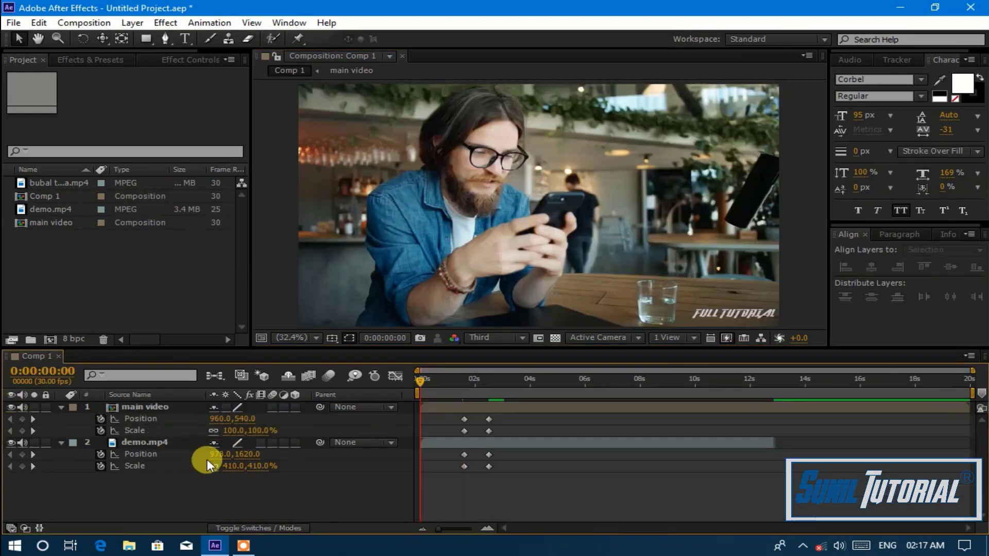
Step: Preview the animation and stop playback at 0:00:10:14
{"action": "key", "text": "space"}
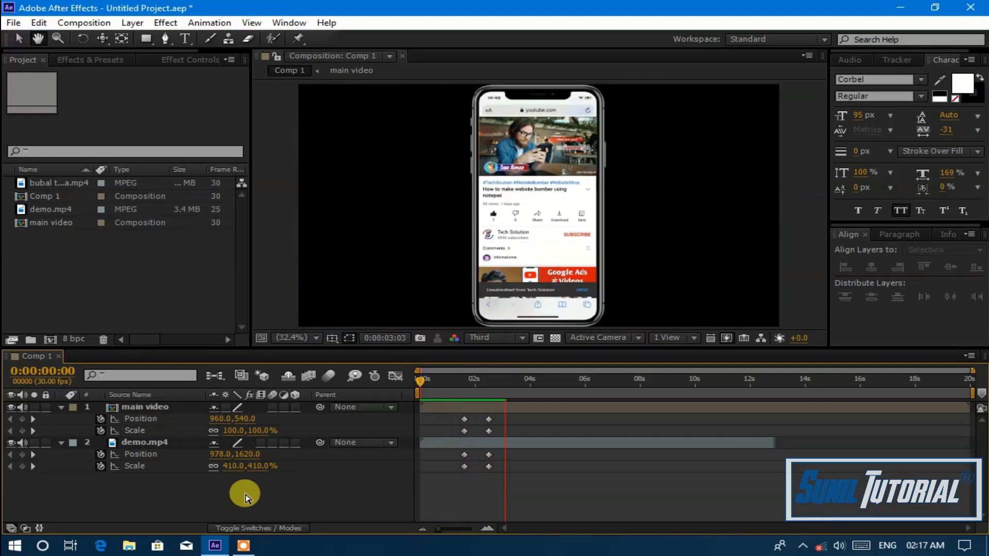
{"action": "key", "text": "space"}
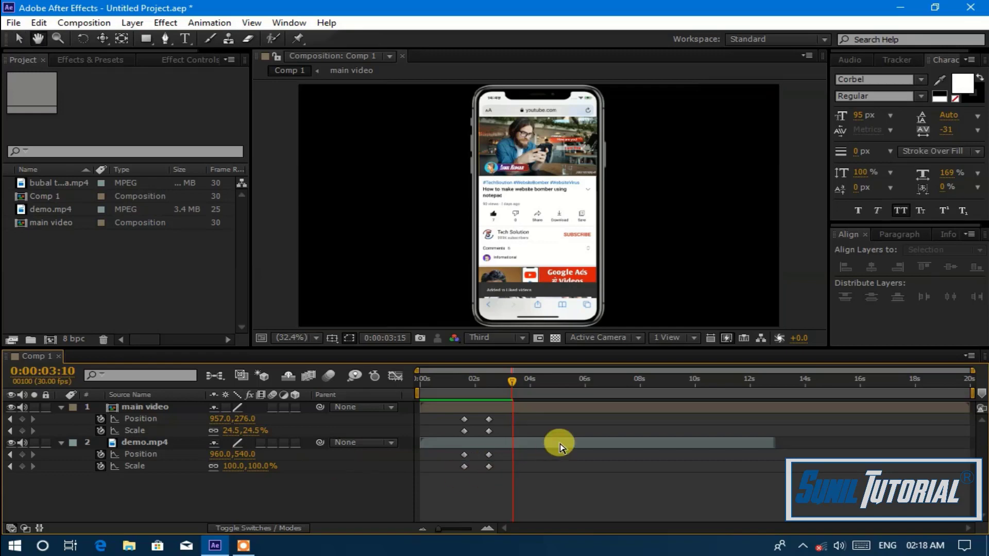
{"action": "key", "text": "space"}
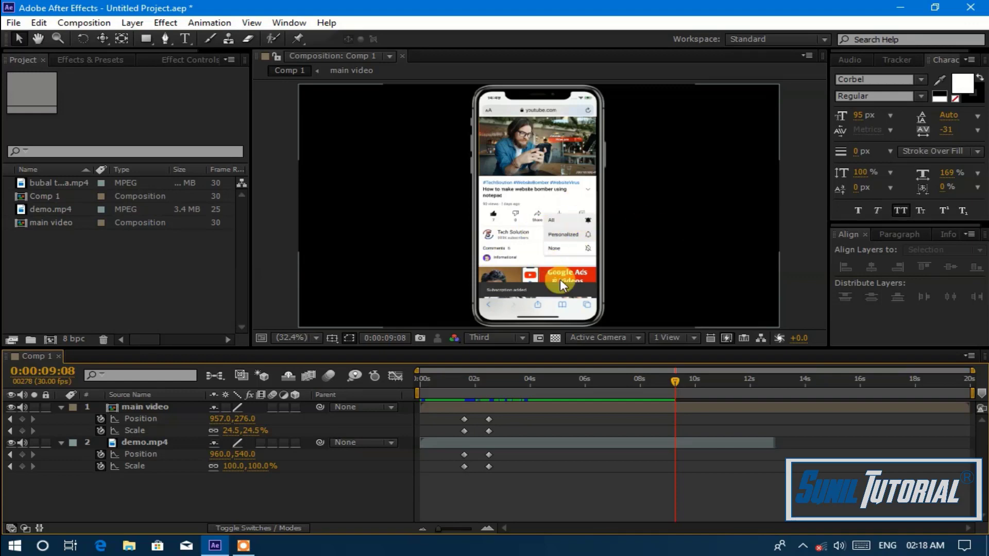
{"action": "key", "text": "space"}
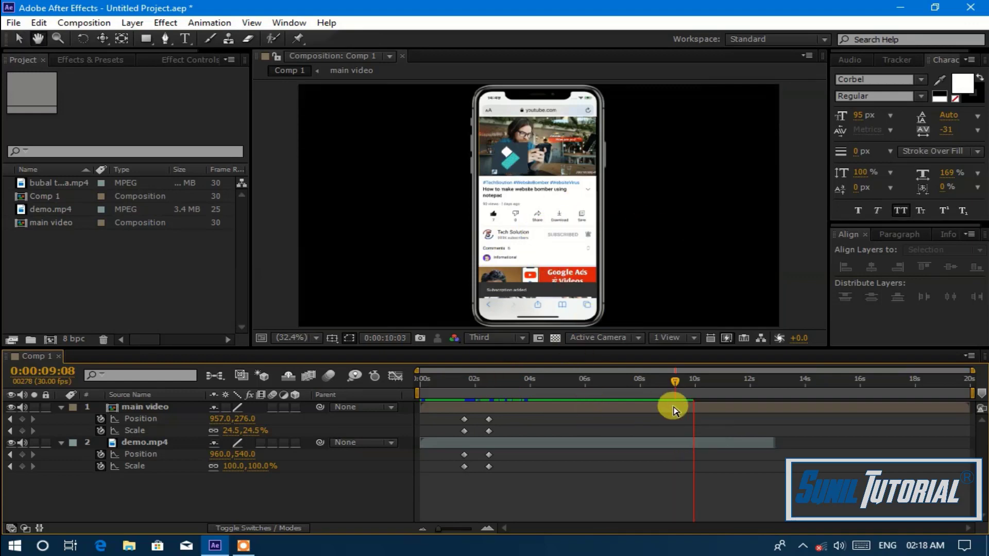
{"action": "key", "text": "space"}
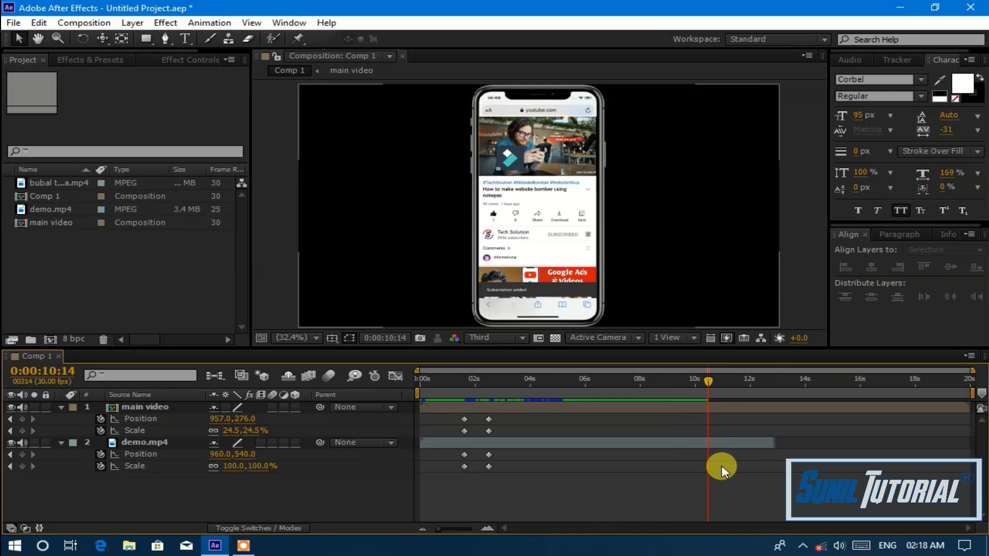
Step: Add 10:14 Scale and Position keyframes to both demo.mp4 and main video
{"action": "left_click", "coordinate": [22, 466]}
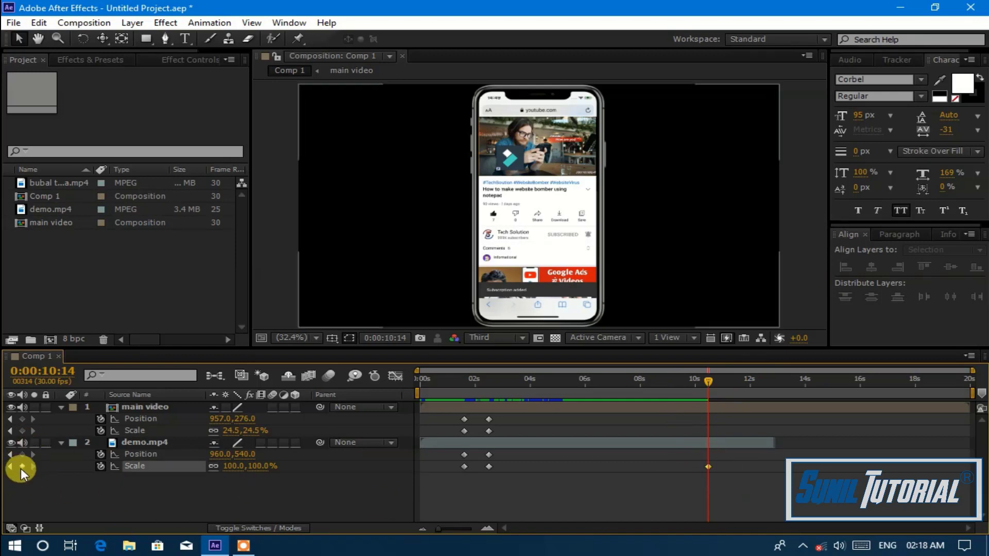
{"action": "left_click", "coordinate": [22, 454]}
{"action": "left_click", "coordinate": [22, 431]}
{"action": "left_click", "coordinate": [22, 419]}
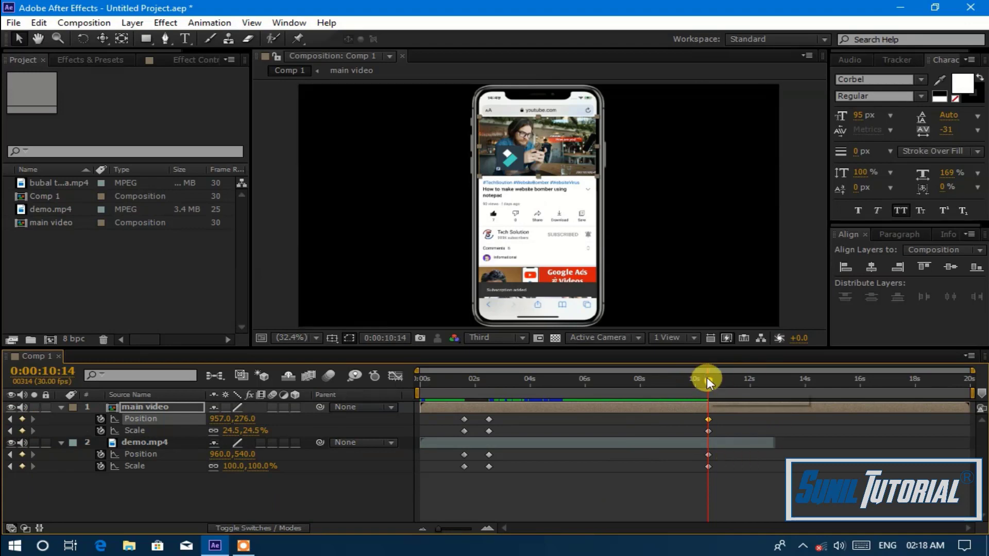
{"action": "left_click_drag", "start_coordinate": [712, 381], "coordinate": [725, 383]}
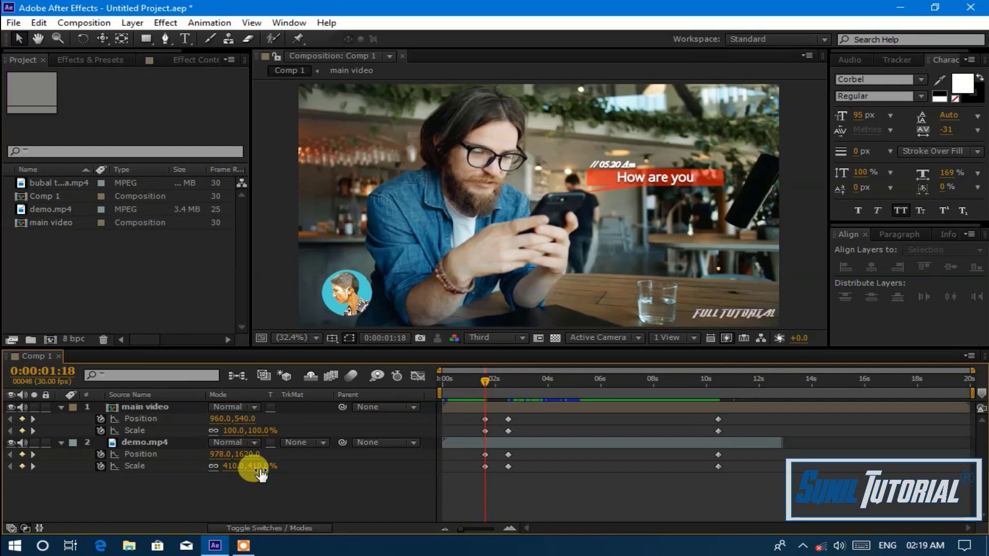
Step: Add Scale and Position keyframes to demo.mp4 and main video at 11:02
{"action": "left_click", "coordinate": [730, 391]}
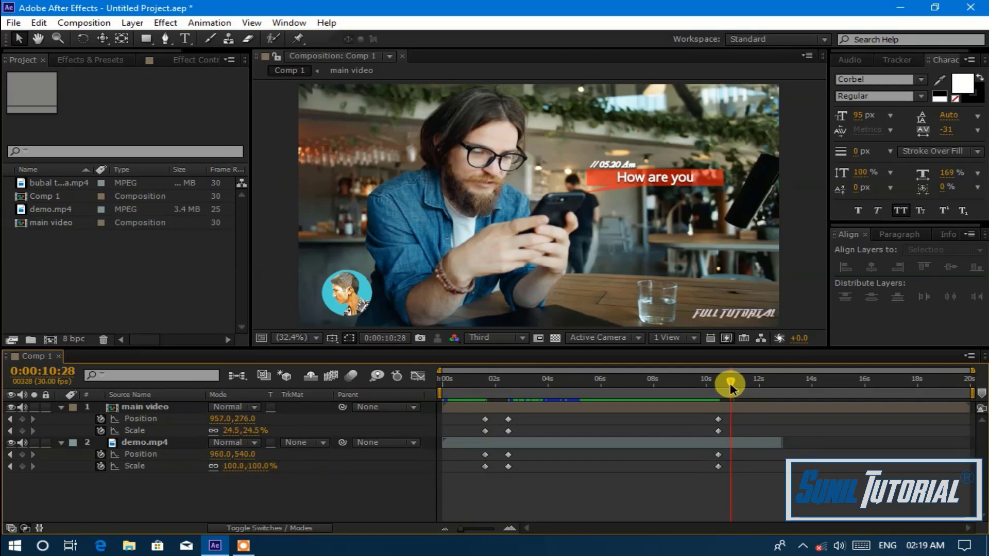
{"action": "left_click_drag", "start_coordinate": [731, 384], "coordinate": [733, 381]}
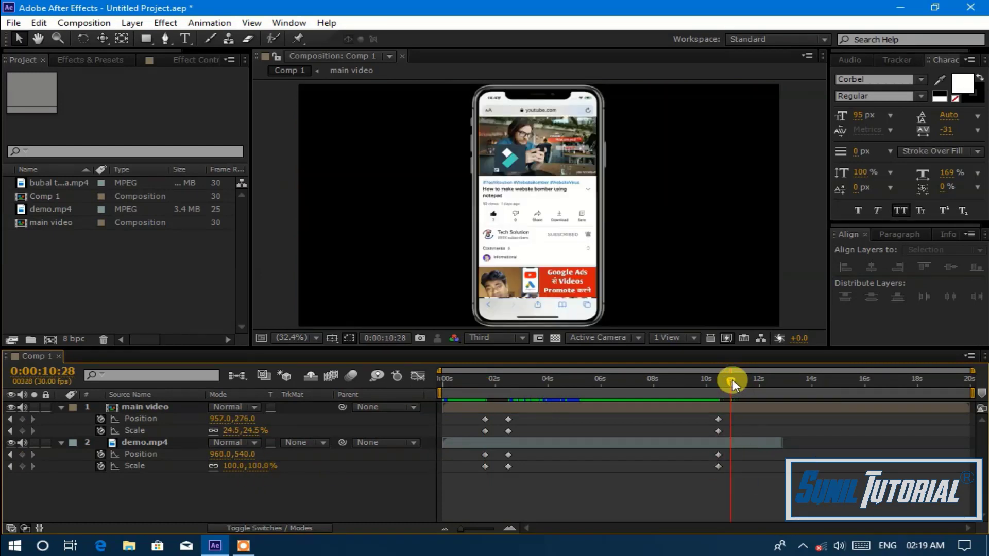
{"action": "left_click", "coordinate": [22, 466]}
{"action": "left_click", "coordinate": [22, 454]}
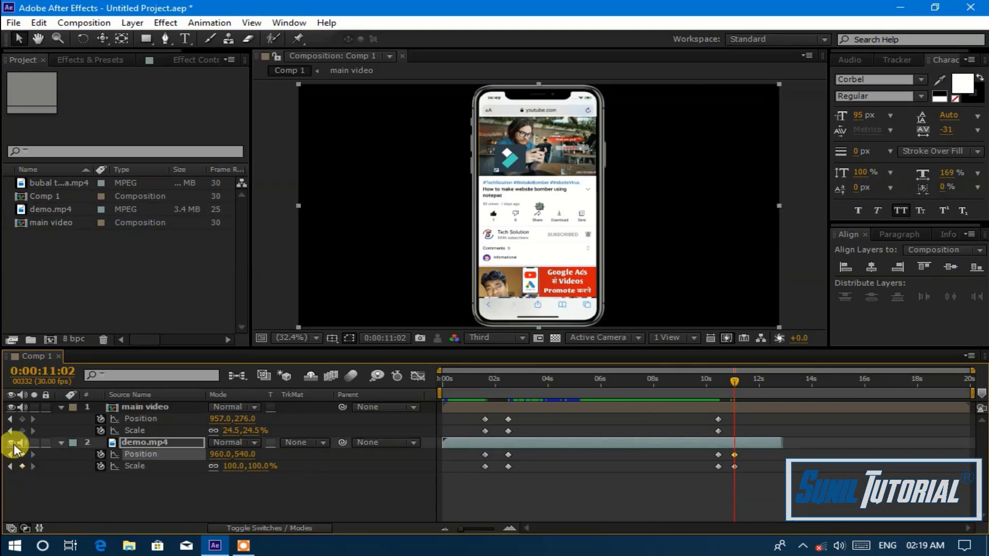
{"action": "left_click", "coordinate": [22, 430]}
{"action": "left_click", "coordinate": [21, 418]}
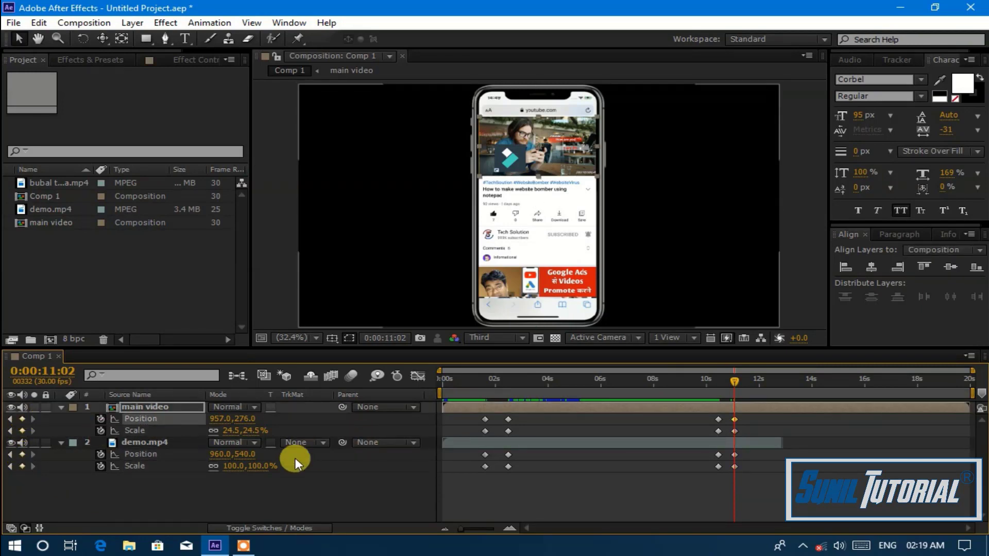
Step: Set the 11:02 Scale to 410% for demo.mp4 and 100% for main video
{"action": "left_click", "coordinate": [258, 466]}
{"action": "type", "text": "410"}
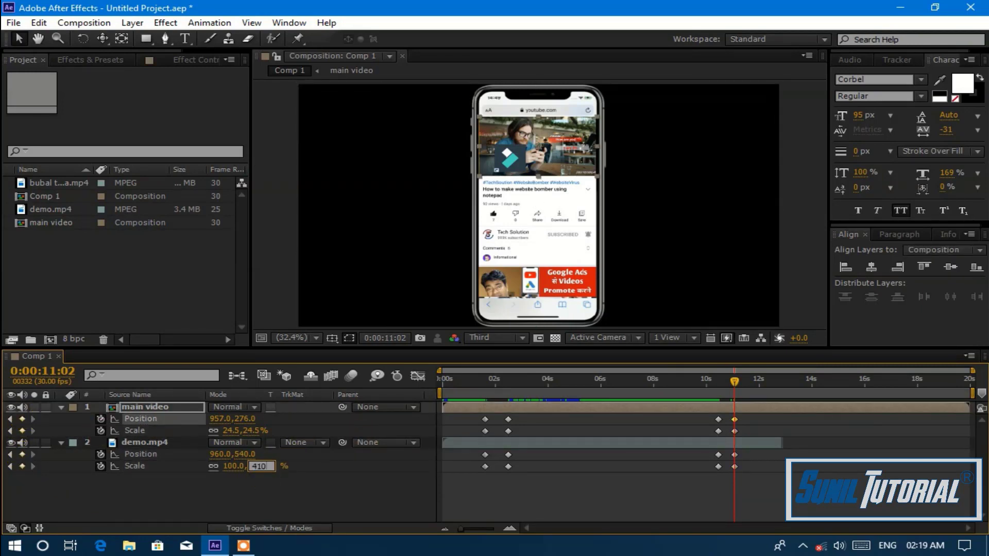
{"action": "key", "text": "Return"}
{"action": "left_click", "coordinate": [256, 430]}
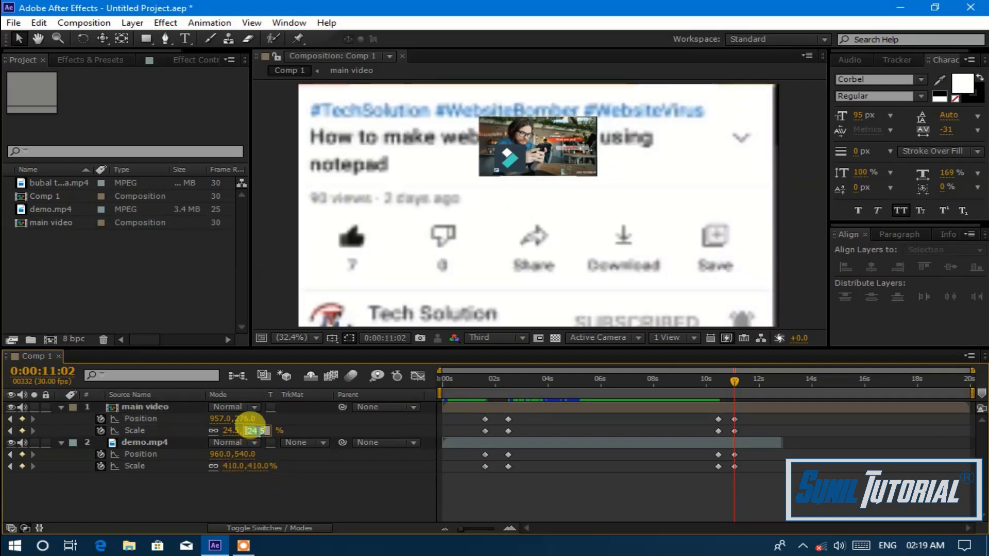
{"action": "type", "text": "100"}
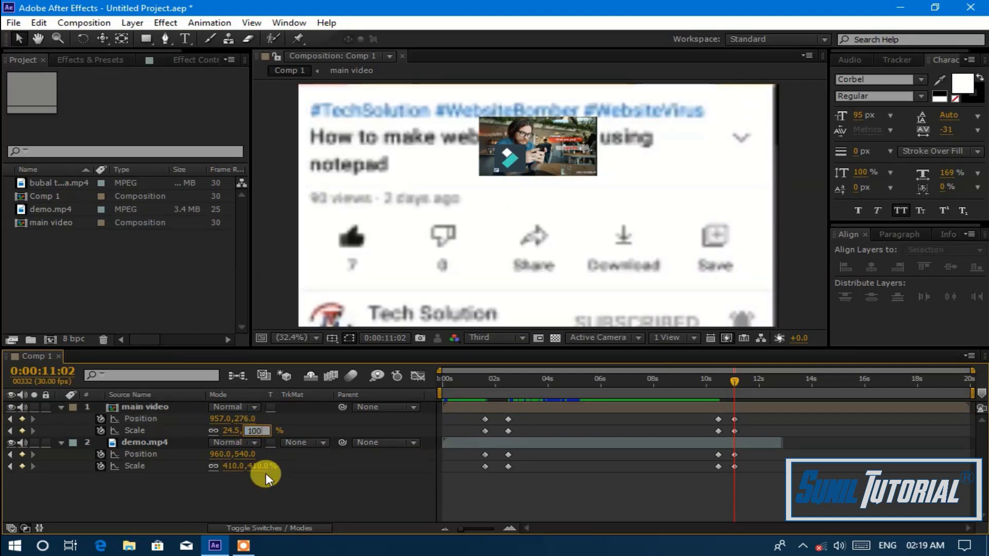
{"action": "key", "text": "Return"}
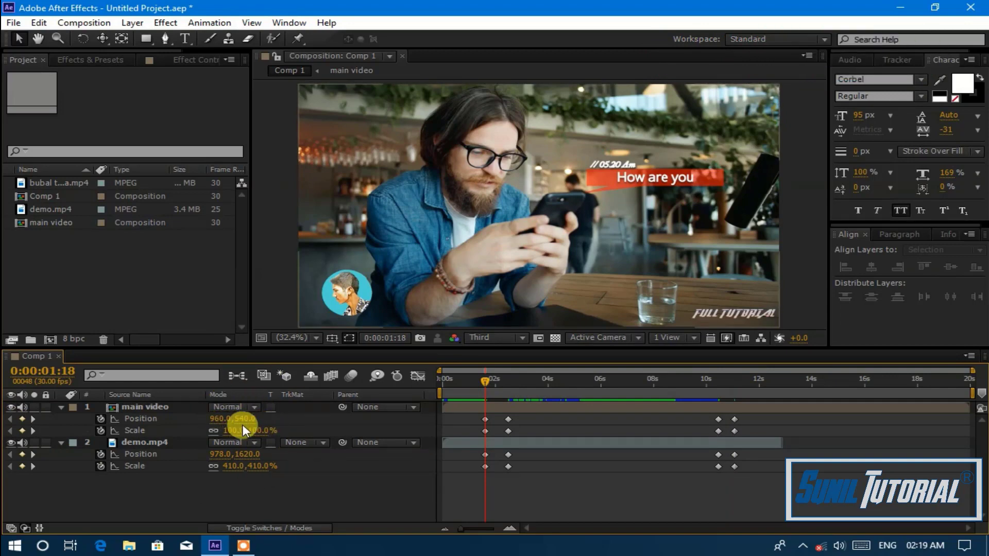
Step: Set main video's 11:02 Position keyframe to 960, 540
{"action": "double_click", "coordinate": [735, 419]}
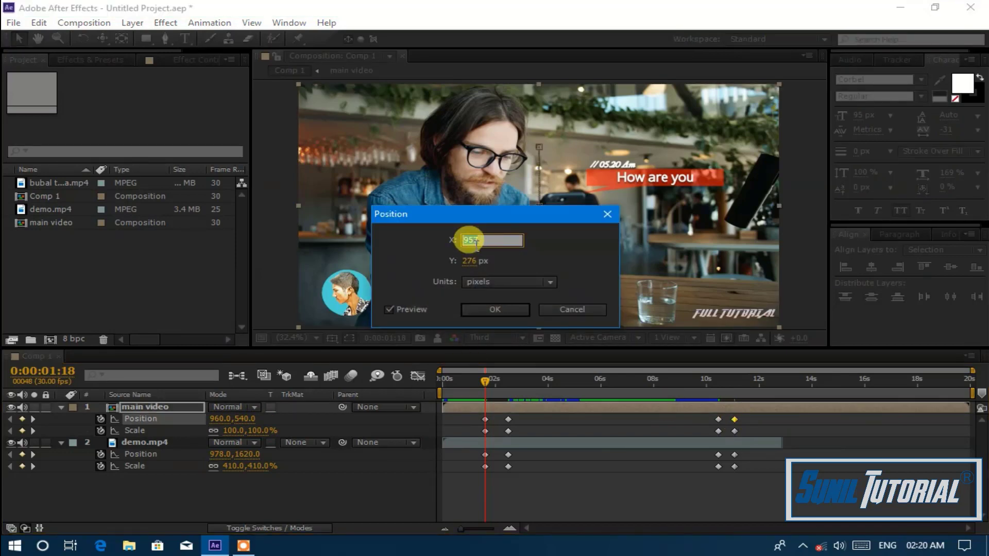
{"action": "left_click", "coordinate": [485, 262]}
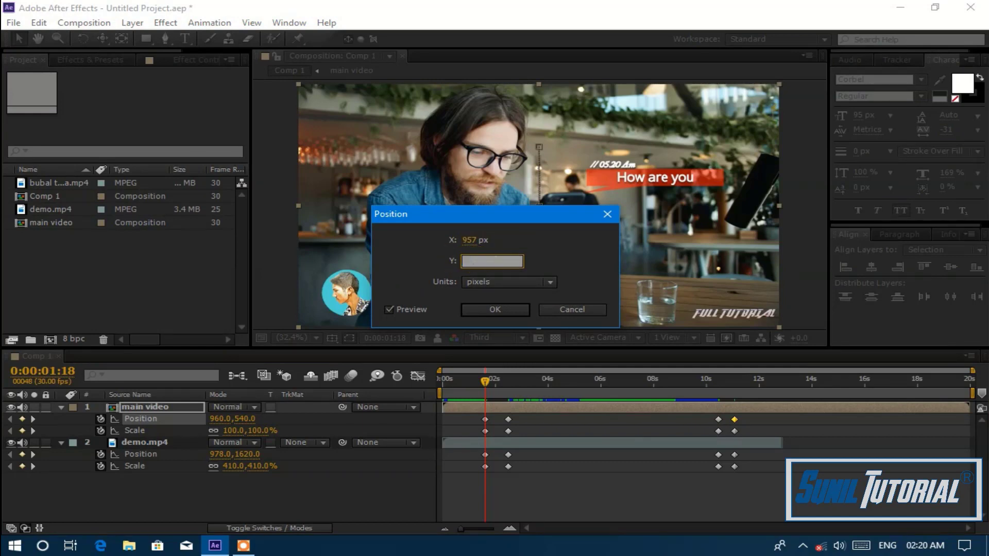
{"action": "type", "text": "540"}
{"action": "left_click", "coordinate": [465, 242]}
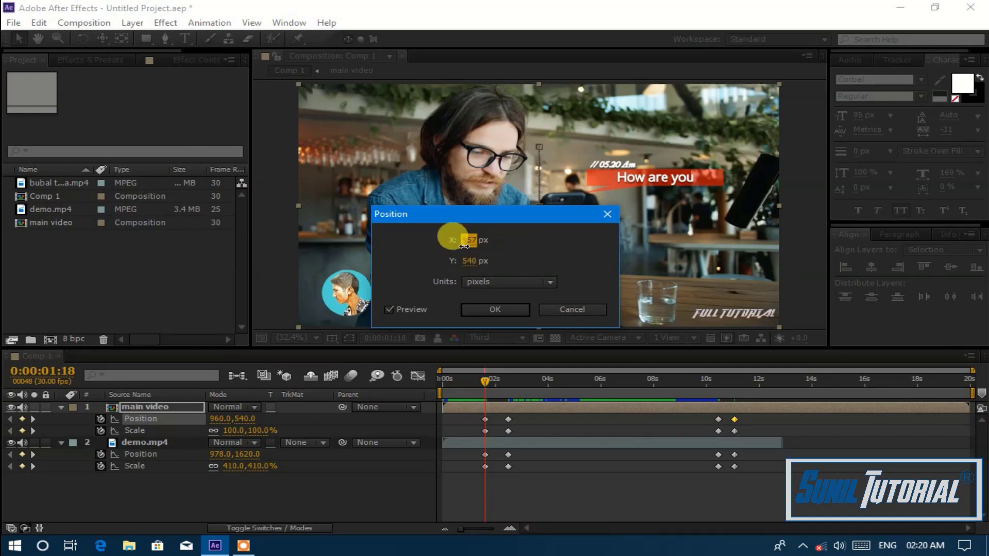
{"action": "type", "text": "960"}
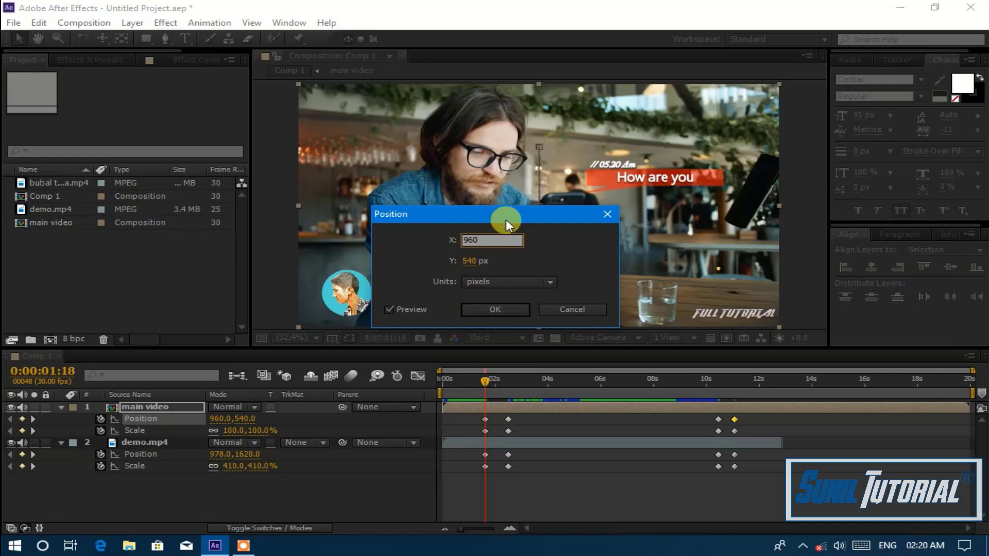
{"action": "left_click", "coordinate": [505, 308]}
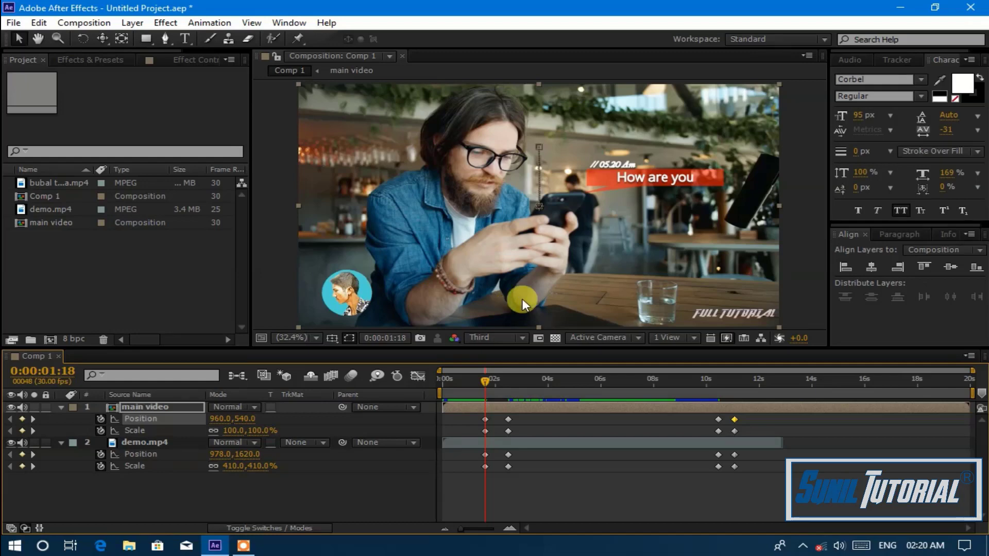
{"action": "left_click", "coordinate": [732, 380]}
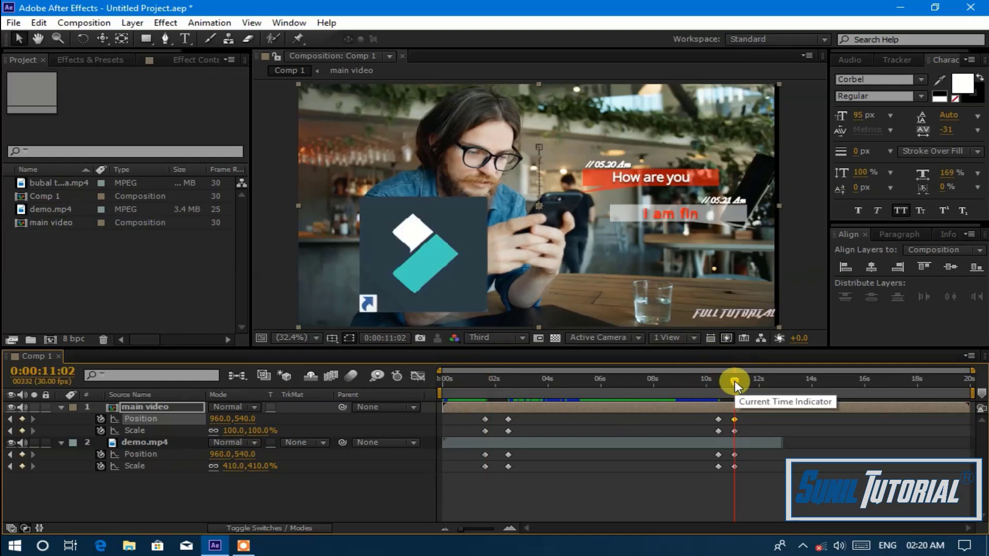
Step: Hide main video, shift both layers' final keyframes to about 11.6 s, and preview
{"action": "left_click", "coordinate": [11, 407]}
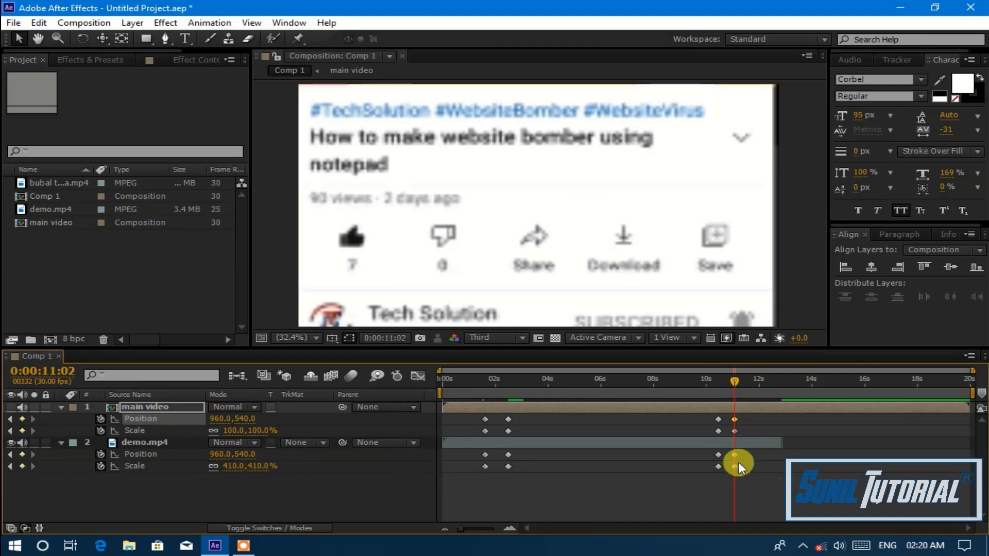
{"action": "key", "text": "j"}
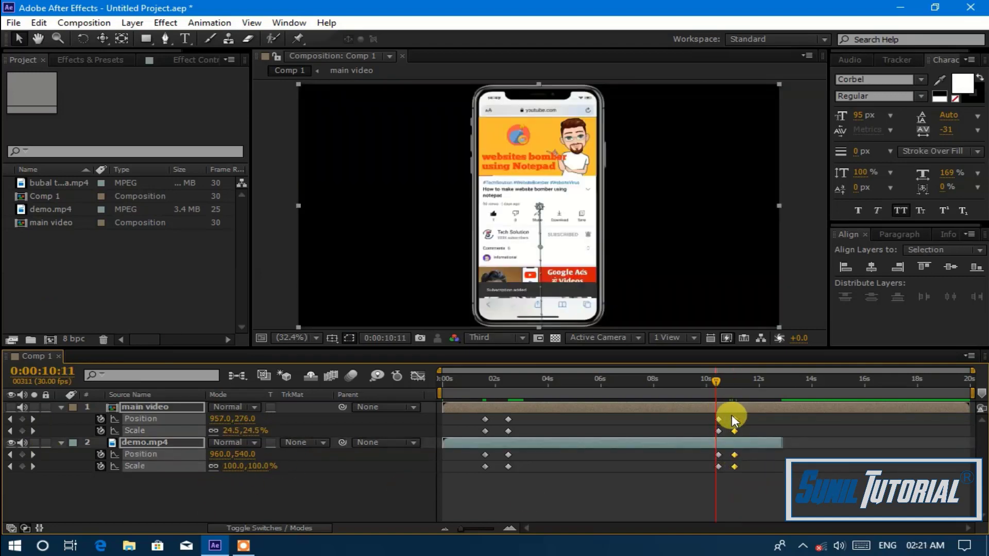
{"action": "left_click_drag", "start_coordinate": [735, 418], "coordinate": [751, 420]}
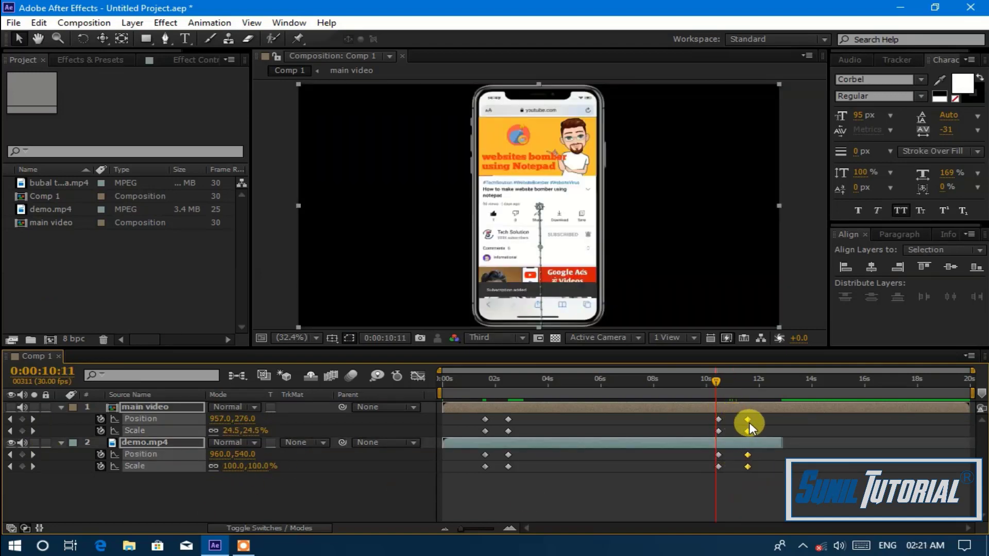
{"action": "left_click", "coordinate": [781, 494]}
{"action": "key", "text": "space"}
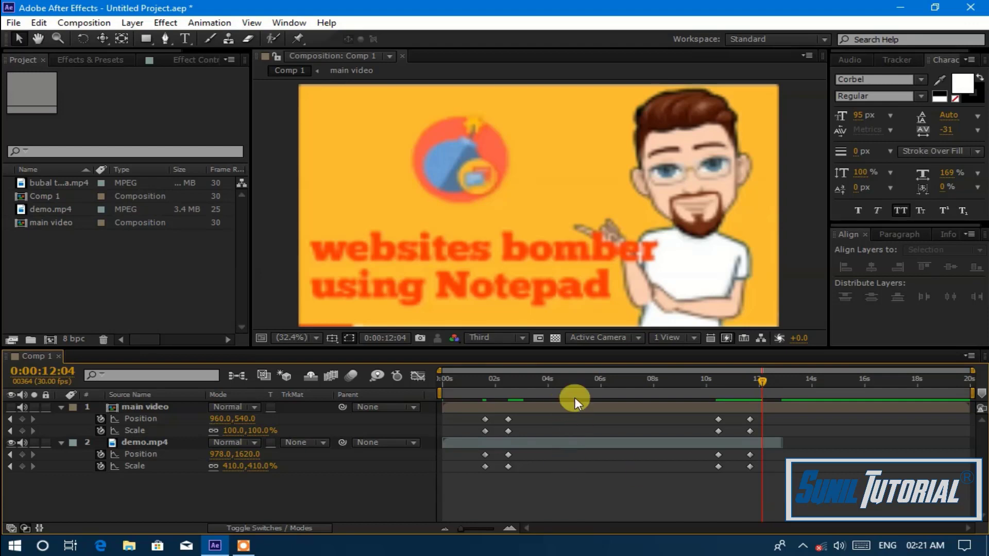
{"action": "left_click", "coordinate": [576, 384]}
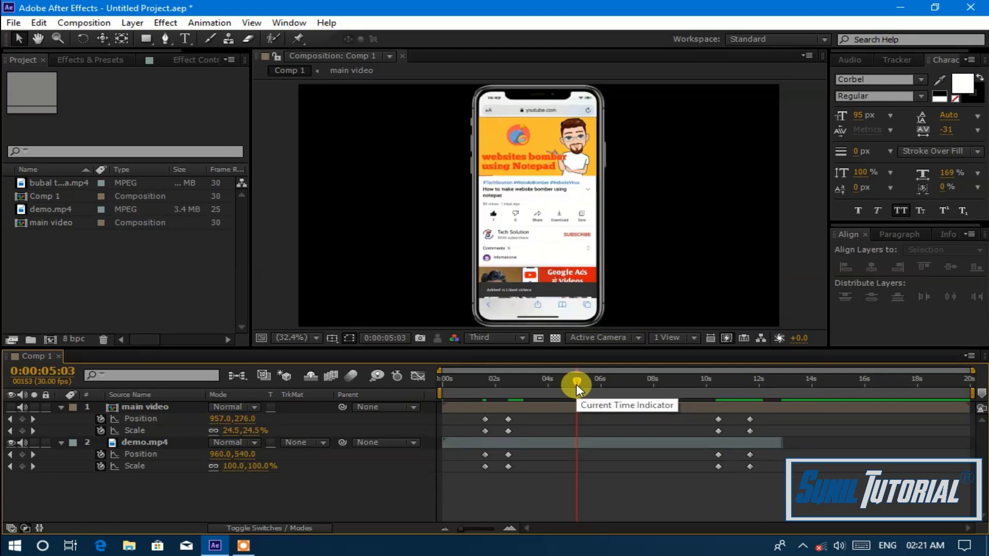
Step: Add a Null Object layer, Null 1, to Comp 1
{"action": "right_click", "coordinate": [286, 496]}
{"action": "mouse_move", "coordinate": [475, 354]}
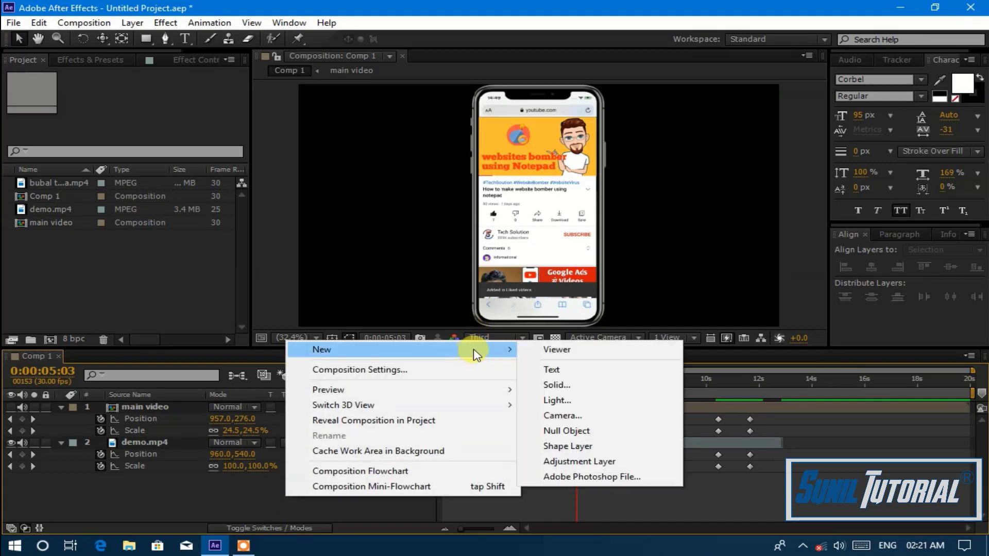
{"action": "left_click", "coordinate": [628, 434]}
Step: Add a new Camera 1 layer with the default camera settings
{"action": "right_click", "coordinate": [274, 505]}
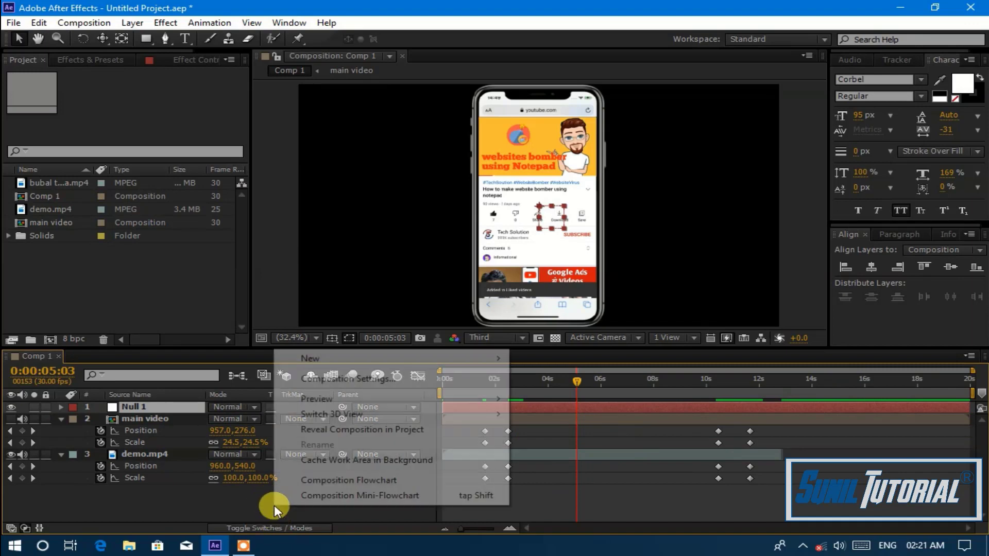
{"action": "mouse_move", "coordinate": [416, 366]}
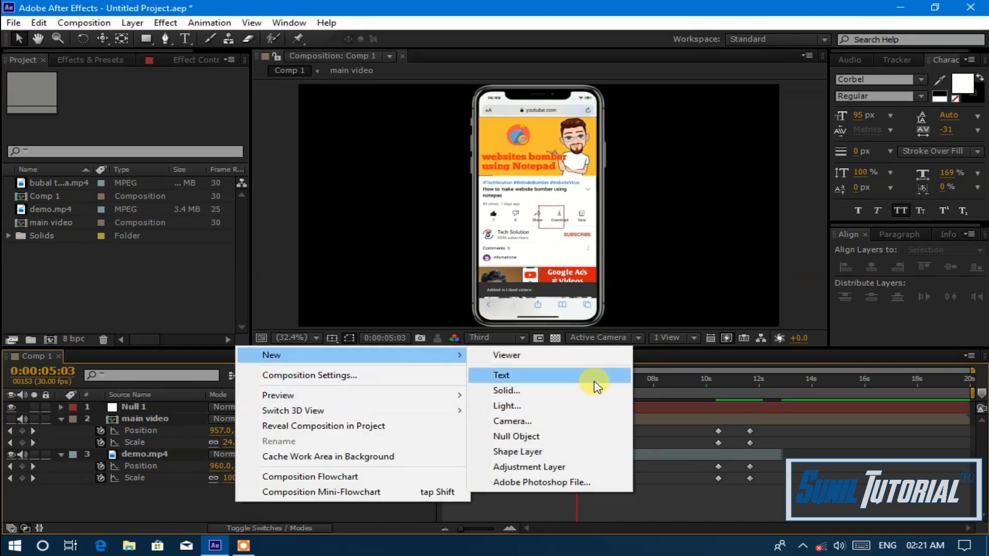
{"action": "left_click", "coordinate": [564, 427]}
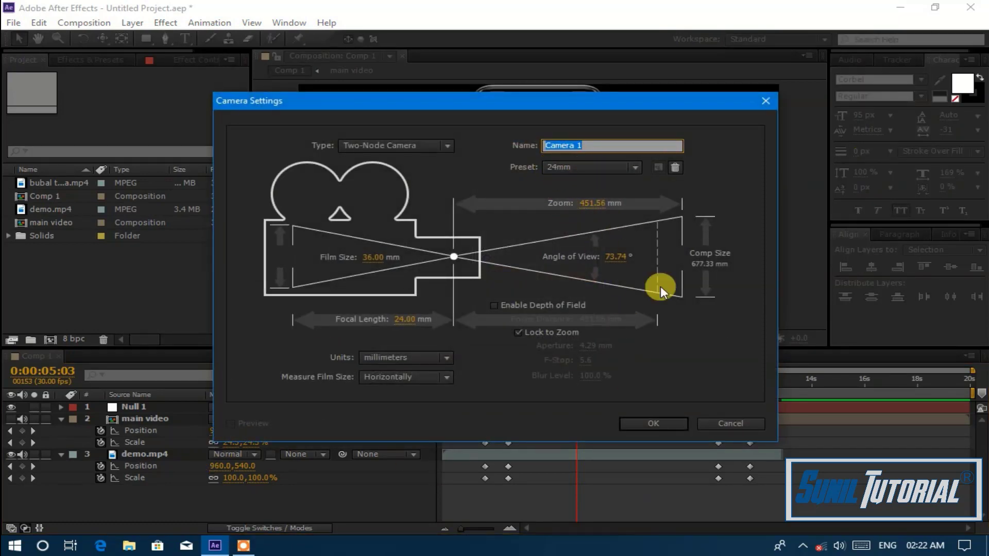
{"action": "left_click", "coordinate": [647, 424]}
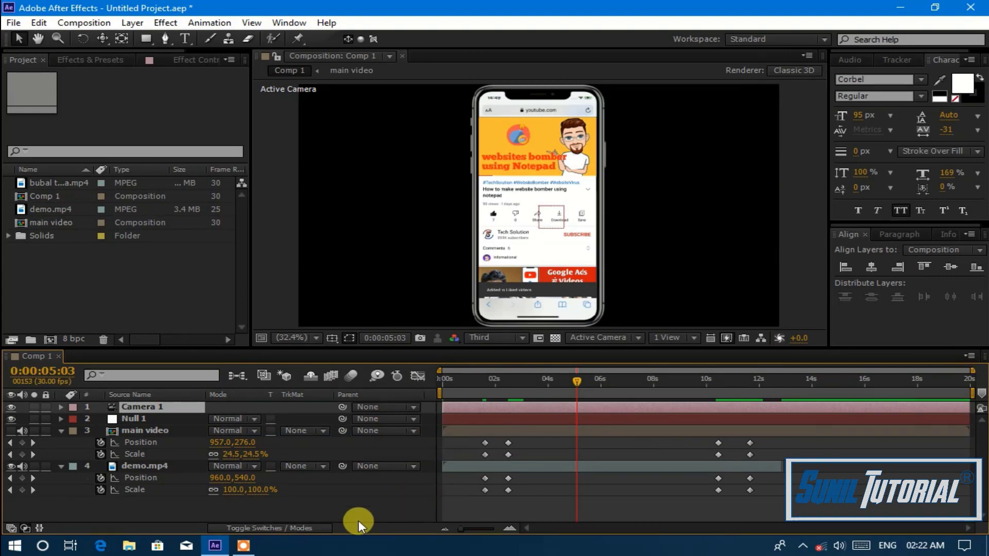
Step: Show the layer Switches columns in the timeline
{"action": "key", "text": "F4"}
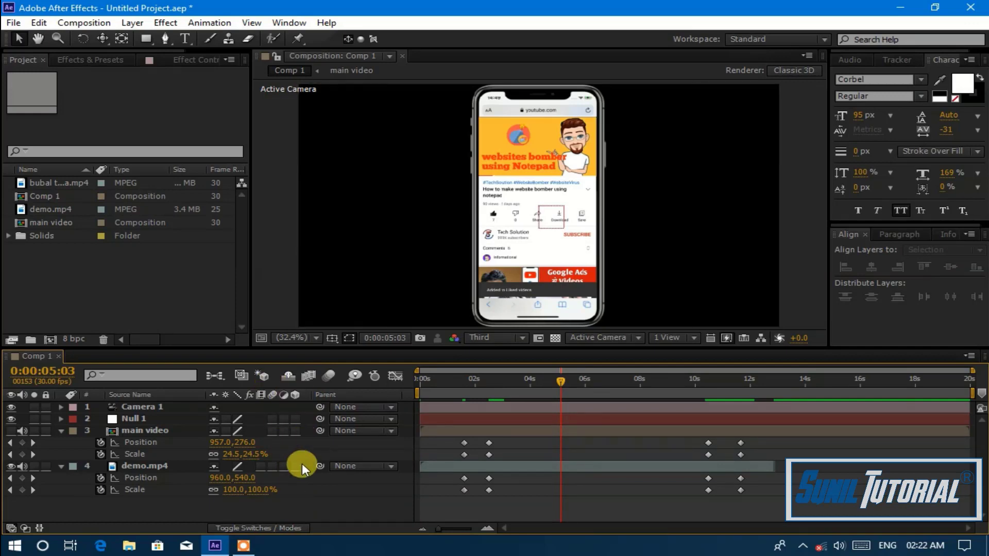
{"action": "left_click", "coordinate": [251, 527]}
{"action": "left_click", "coordinate": [251, 527]}
{"action": "left_click", "coordinate": [252, 527]}
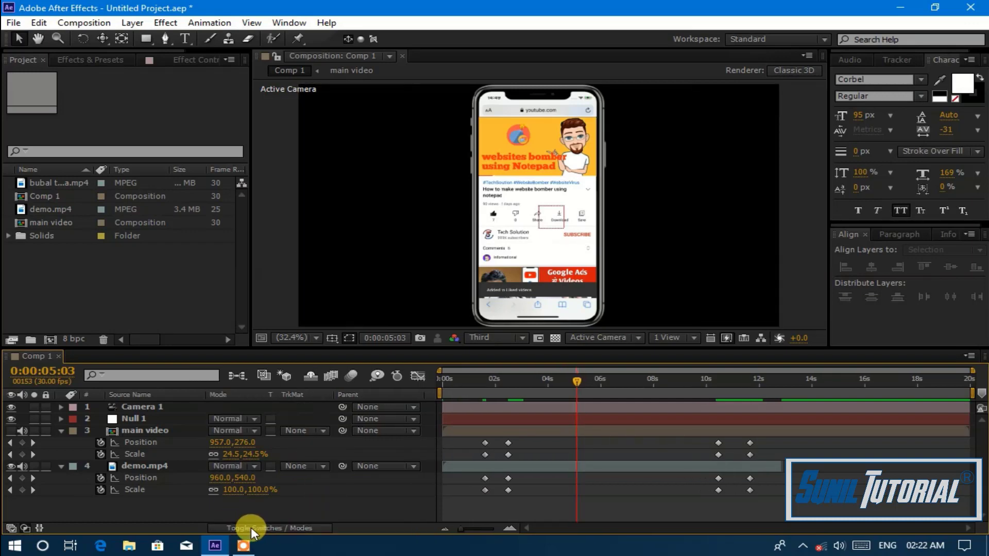
{"action": "left_click", "coordinate": [252, 527]}
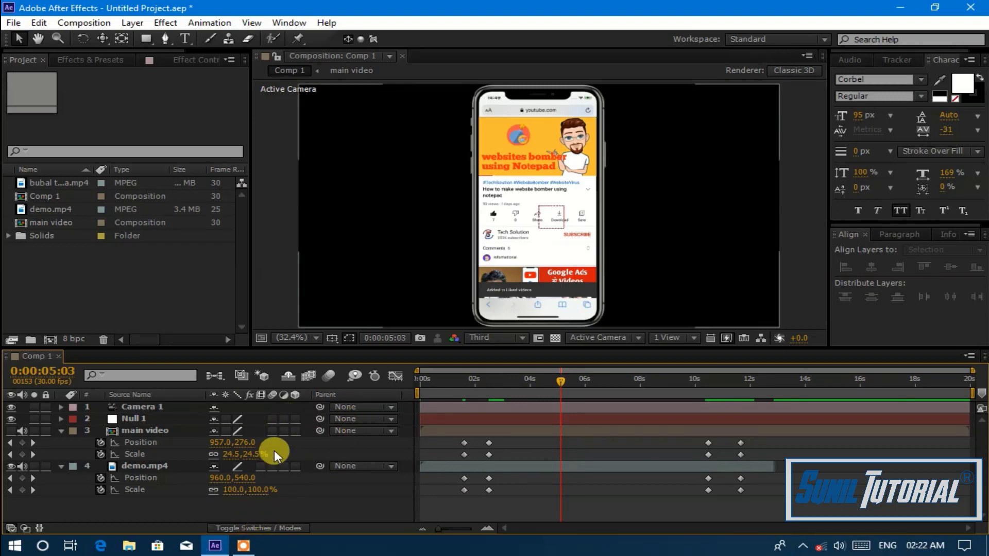
Step: Turn on the 3D Layer switch for main video and Null 1
{"action": "left_click", "coordinate": [296, 431]}
{"action": "left_click", "coordinate": [296, 514]}
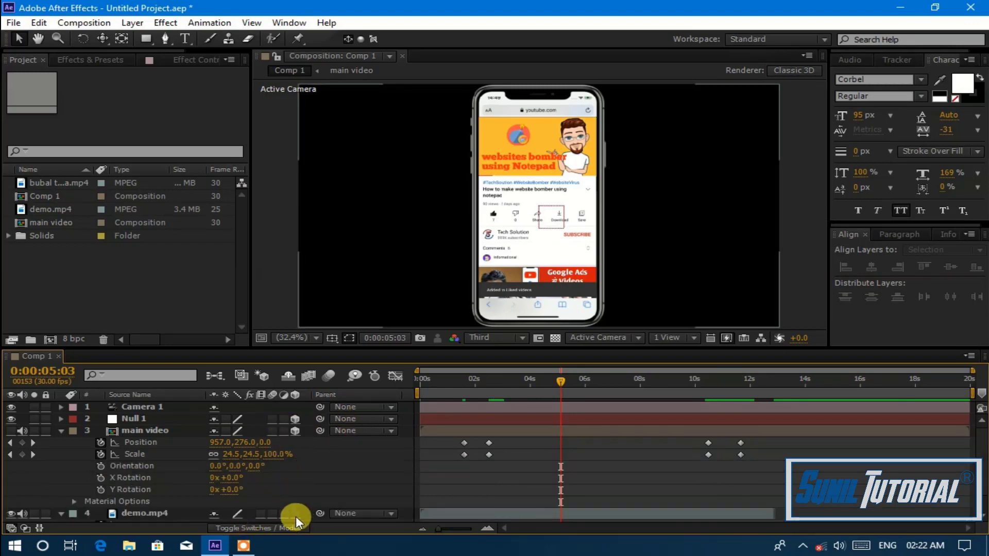
{"action": "left_click", "coordinate": [140, 418]}
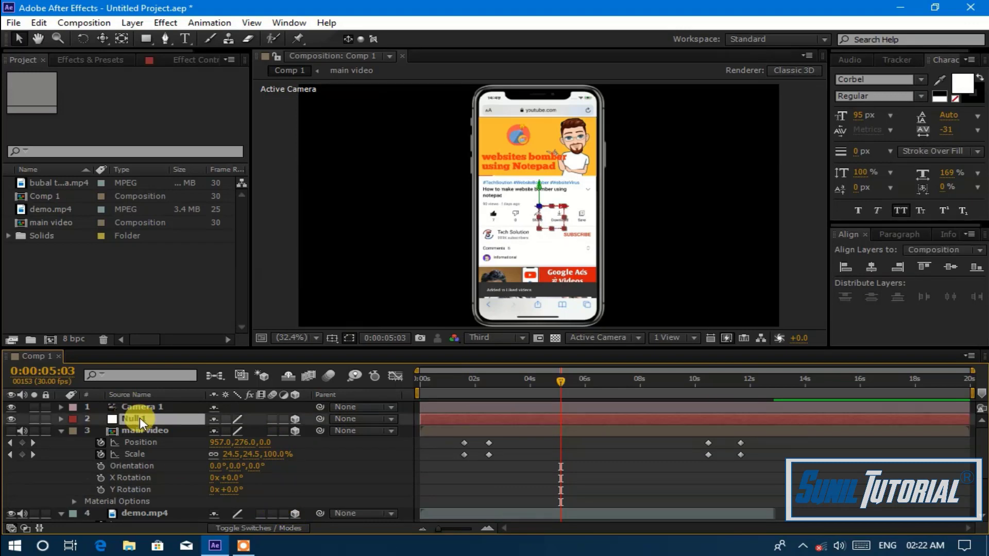
Step: Reveal Null 1's rotation properties and parent Camera 1 to Null 1
{"action": "key", "text": "r"}
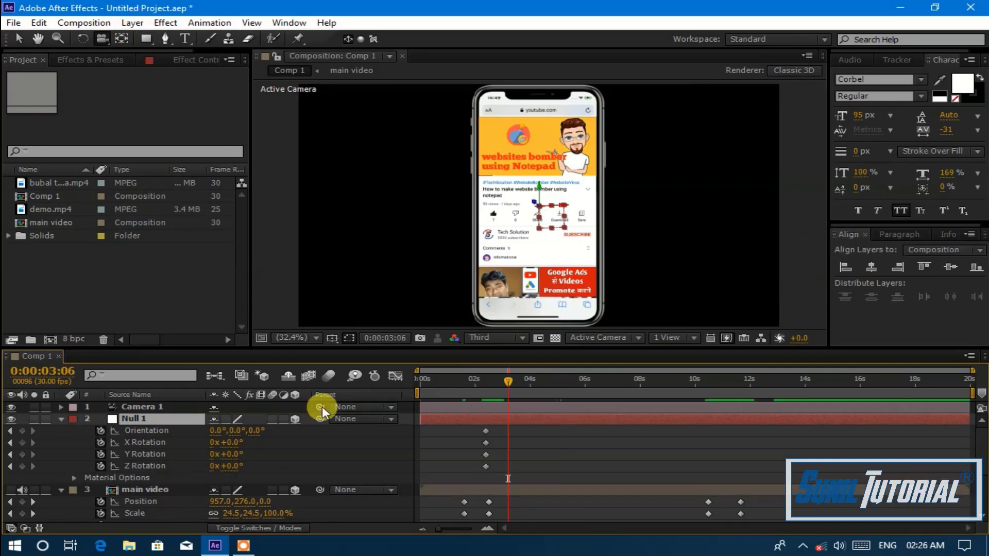
{"action": "left_click_drag", "start_coordinate": [320, 406], "coordinate": [138, 418]}
{"action": "left_click", "coordinate": [12, 492]}
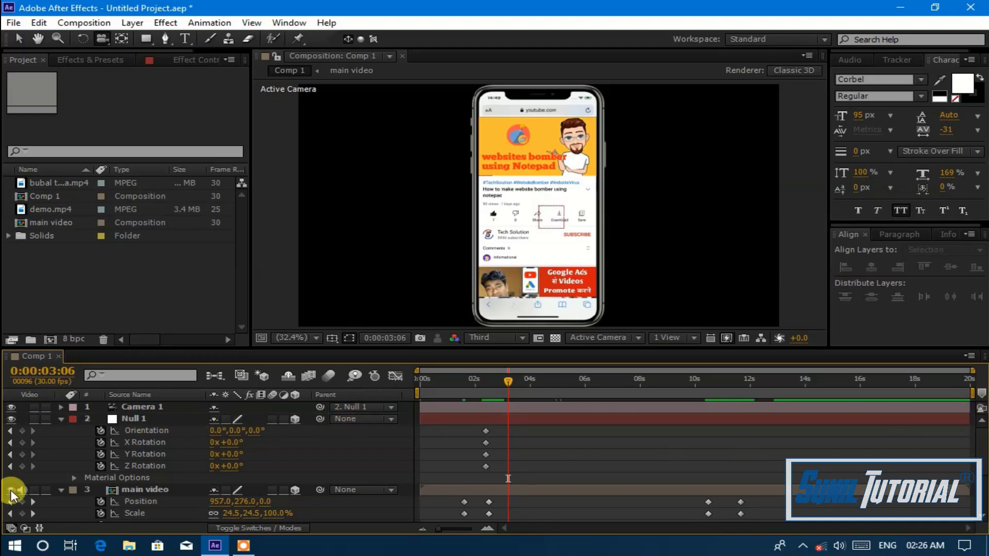
Step: Make demo.mp4 3D and scrub Null 1's X Rotation to +36° at 3:07
{"action": "left_click_drag", "start_coordinate": [982, 453], "coordinate": [983, 507]}
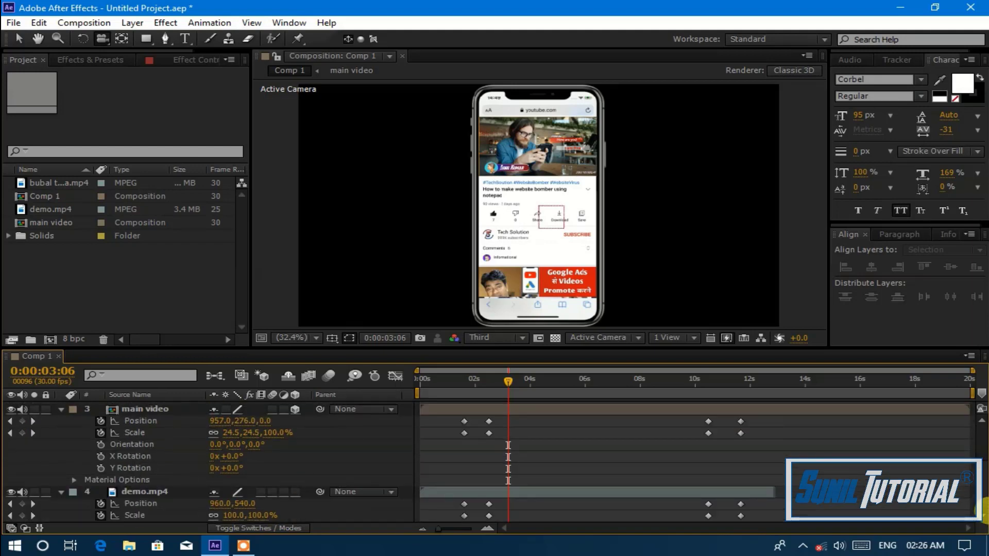
{"action": "left_click", "coordinate": [295, 492]}
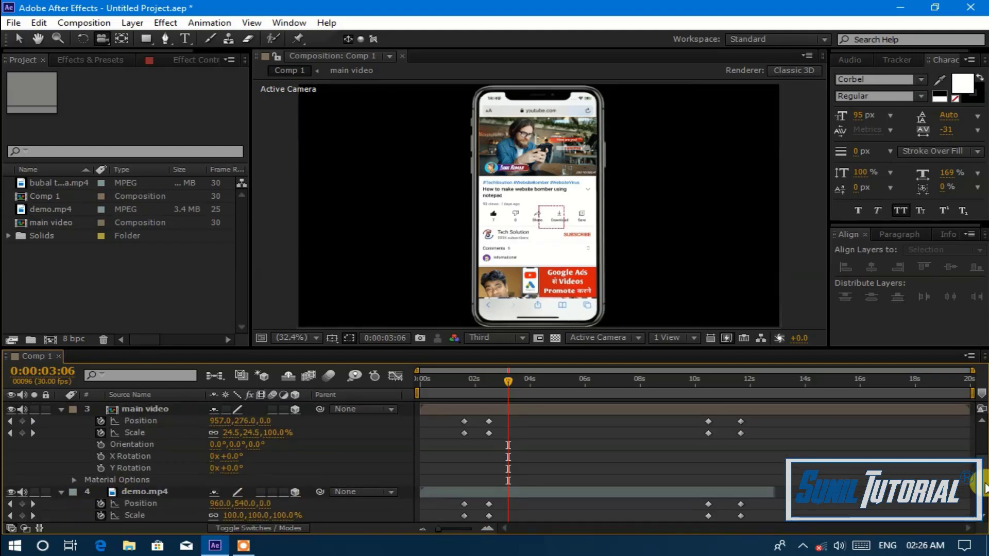
{"action": "left_click_drag", "start_coordinate": [984, 479], "coordinate": [983, 446]}
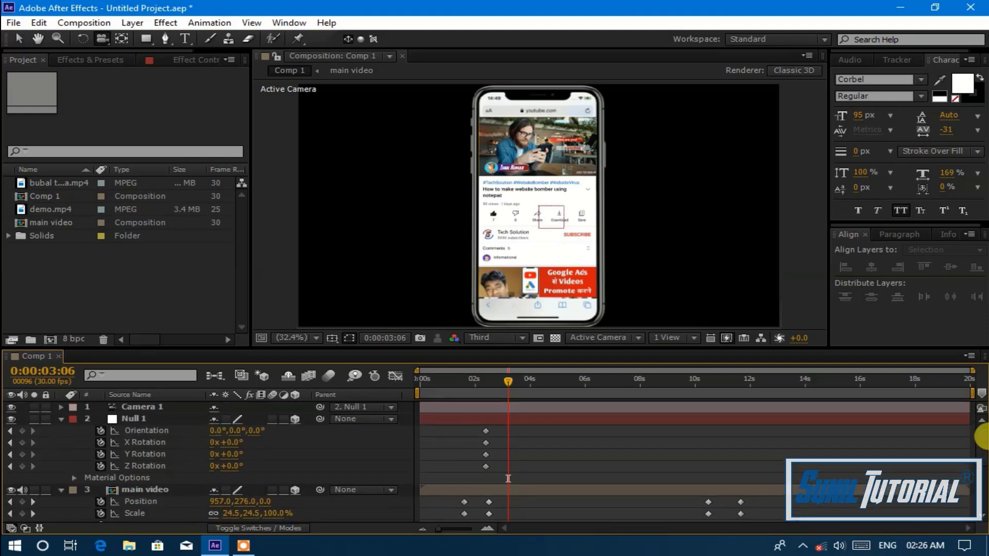
{"action": "mouse_move", "coordinate": [221, 442]}
{"action": "left_mouse_down"}
{"action": "mouse_move", "coordinate": [252, 443]}
{"action": "mouse_move", "coordinate": [246, 456]}
{"action": "mouse_move", "coordinate": [221, 456]}
{"action": "mouse_move", "coordinate": [230, 454]}
{"action": "left_mouse_up"}
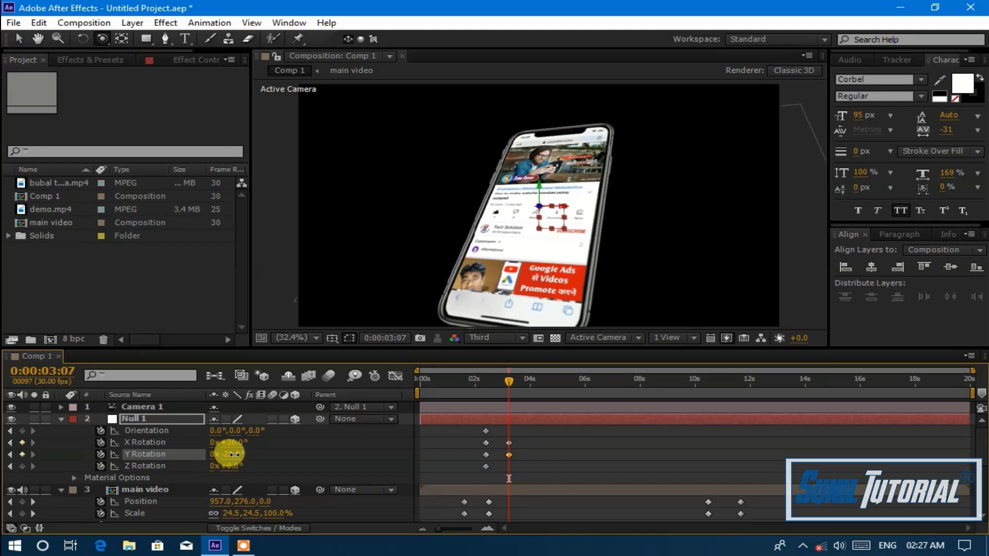
Step: Set Null 1's Y Rotation to -21° and Z Rotation to -12° at 3:07
{"action": "left_click", "coordinate": [227, 453]}
{"action": "left_click", "coordinate": [256, 476]}
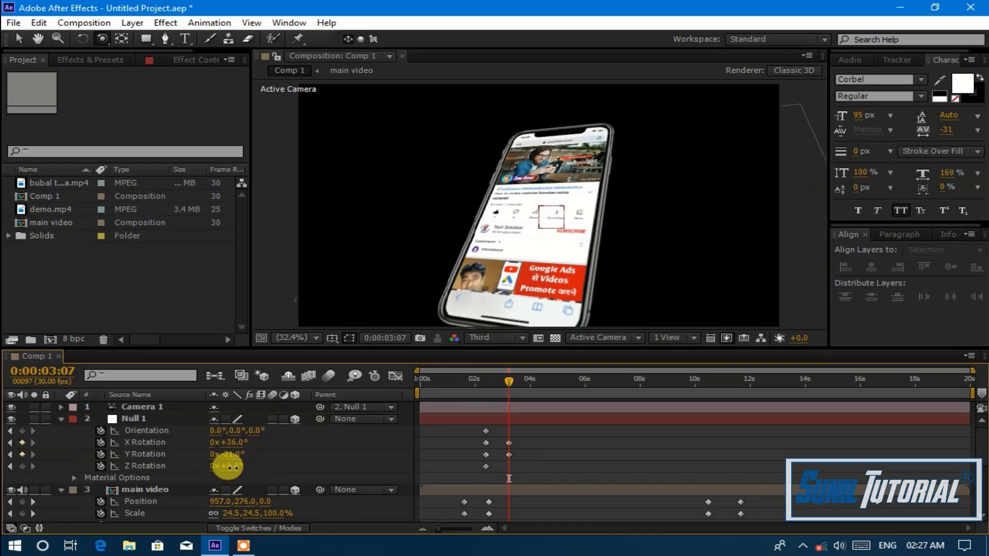
{"action": "mouse_move", "coordinate": [224, 466]}
{"action": "left_mouse_down"}
{"action": "mouse_move", "coordinate": [241, 467]}
{"action": "mouse_move", "coordinate": [225, 469]}
{"action": "left_mouse_up"}
{"action": "left_click", "coordinate": [226, 466]}
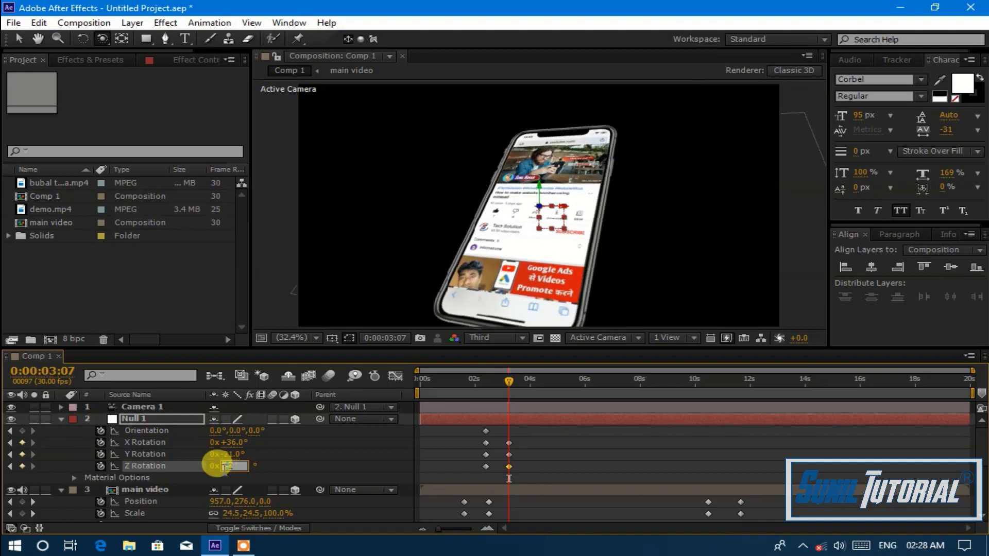
{"action": "key", "text": "Return"}
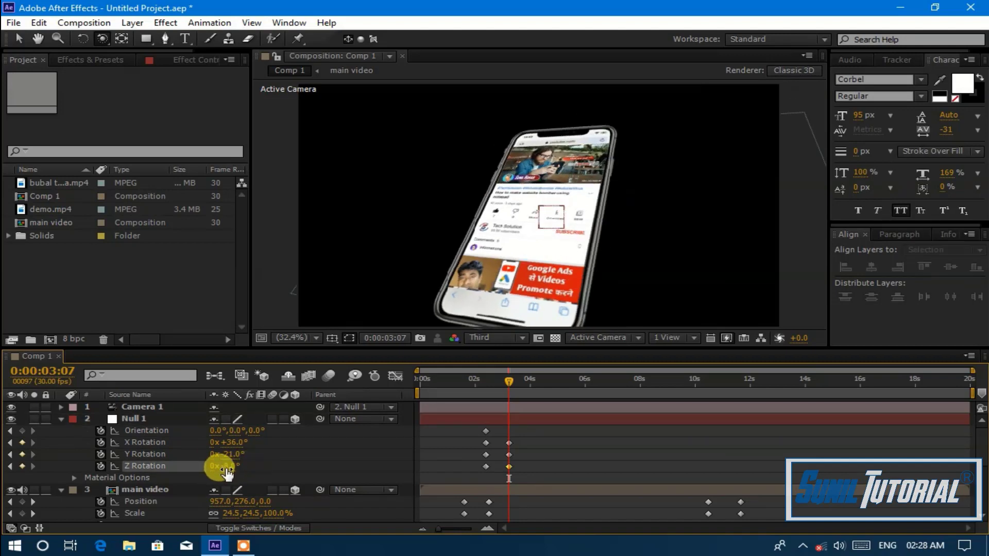
{"action": "left_click_drag", "start_coordinate": [221, 467], "coordinate": [229, 467]}
{"action": "key", "text": "c"}
{"action": "key", "text": "Page_Up"}
{"action": "left_click", "coordinate": [472, 265]}
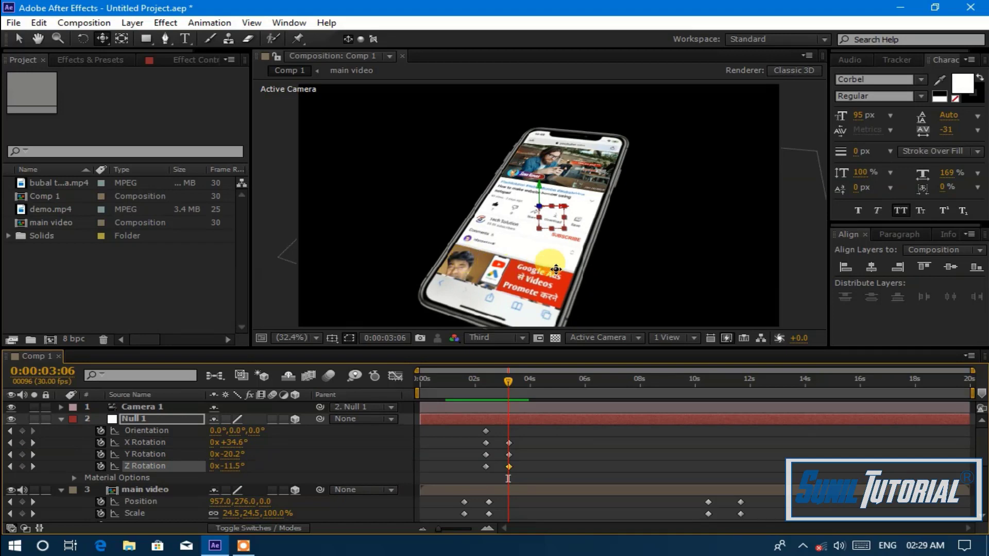
Step: Paste the tilt rotation keyframes at 9:20 and select the starting zero-rotation keyframes
{"action": "left_click", "coordinate": [509, 426]}
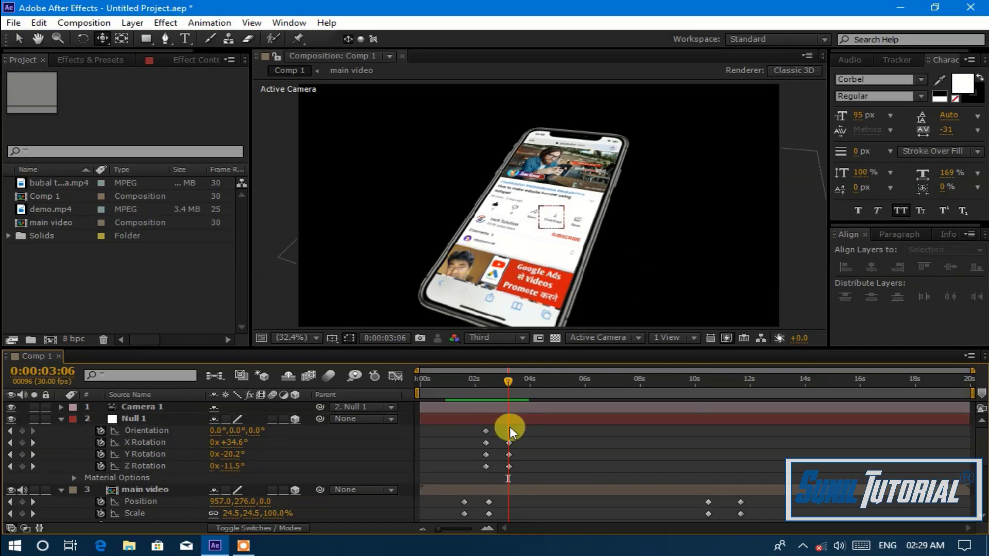
{"action": "left_click_drag", "start_coordinate": [533, 430], "coordinate": [502, 479]}
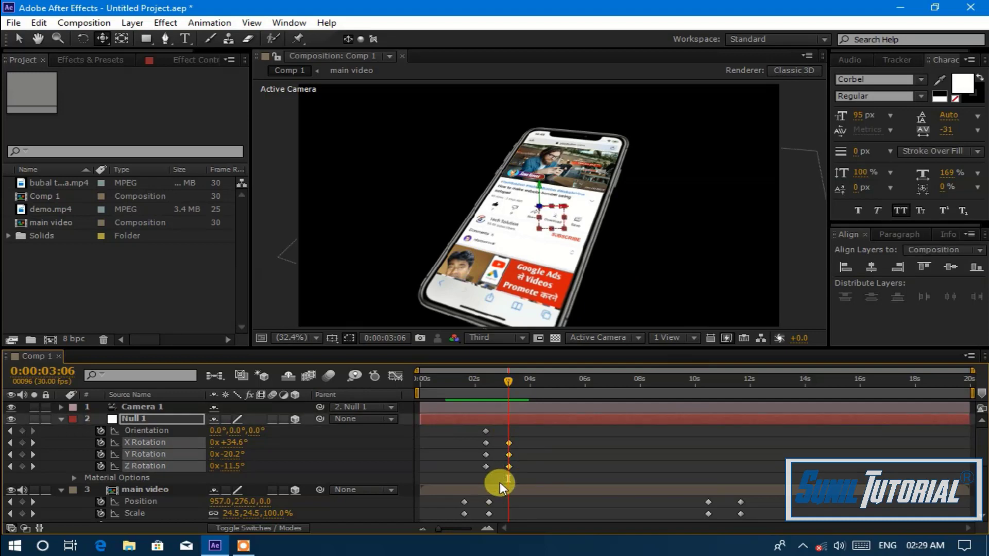
{"action": "left_click", "coordinate": [691, 383]}
{"action": "left_click_drag", "start_coordinate": [691, 383], "coordinate": [686, 390]}
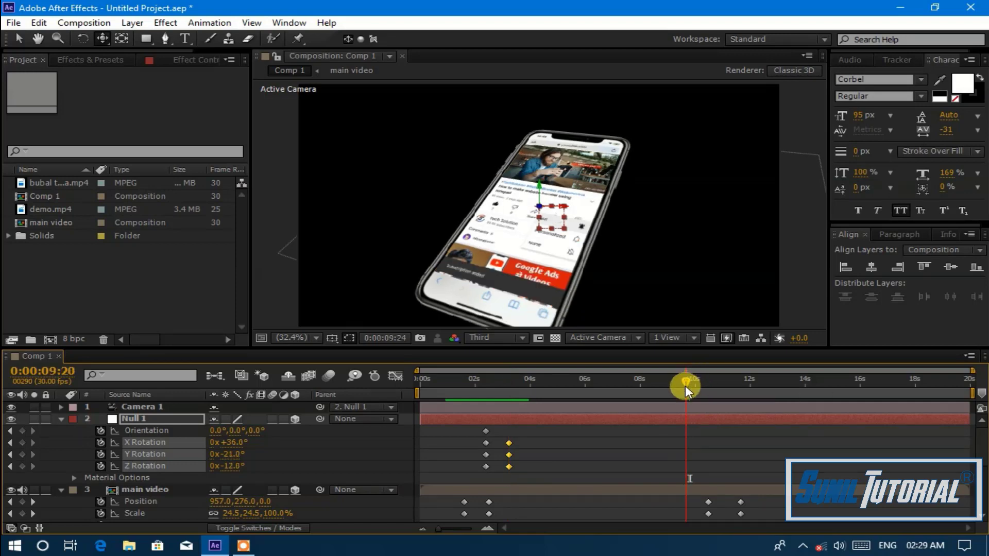
{"action": "key", "text": "ctrl+v"}
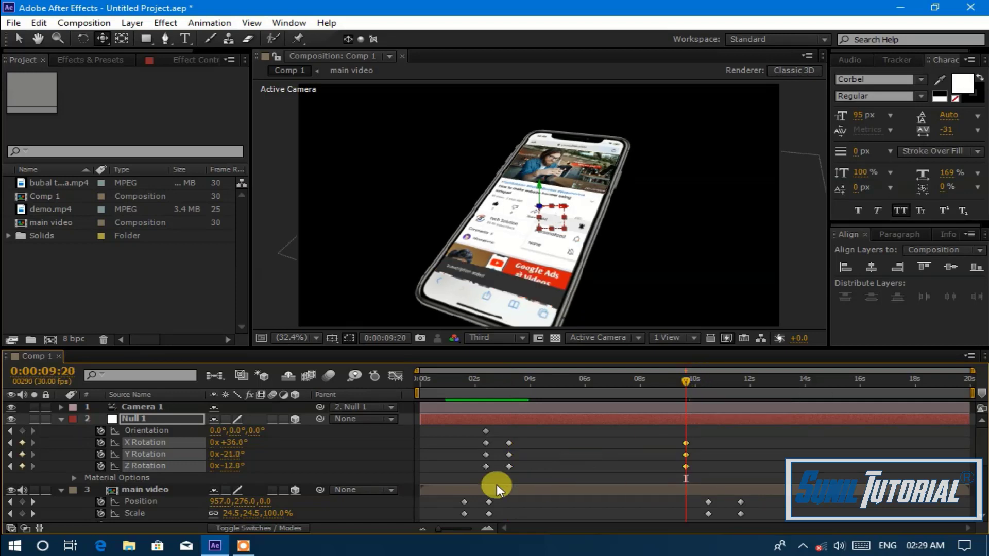
{"action": "left_click_drag", "start_coordinate": [490, 472], "coordinate": [470, 416]}
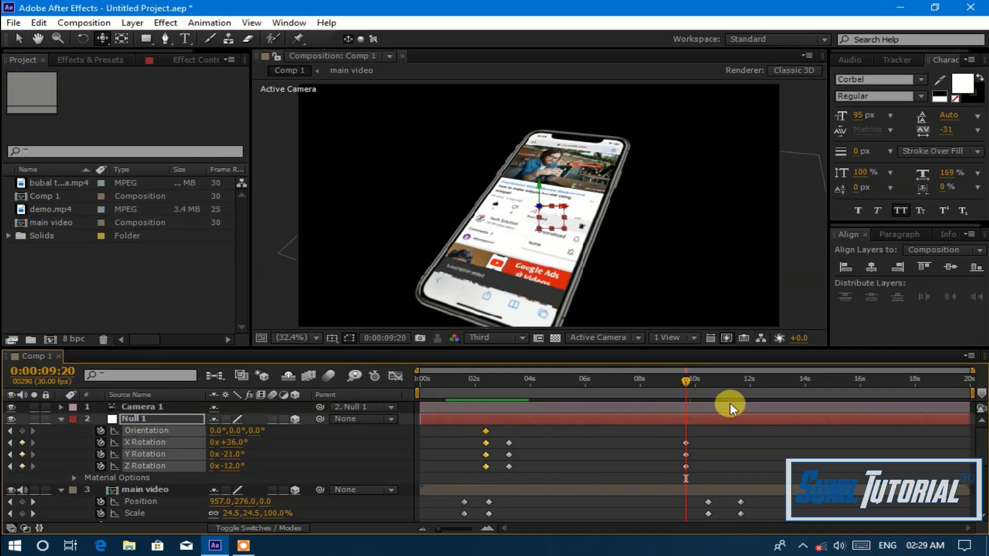
{"action": "left_click", "coordinate": [709, 379]}
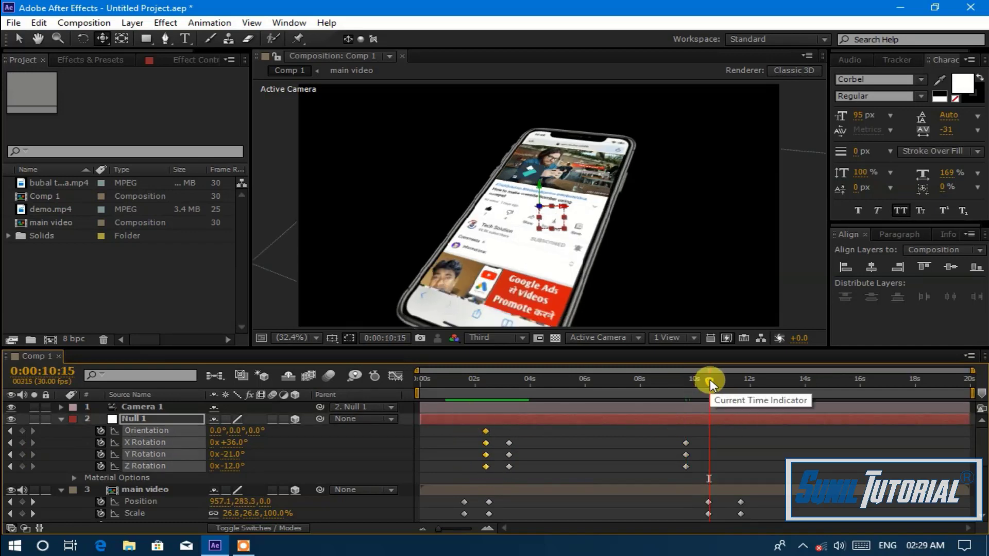
Step: Paste the zero-rotation keyframes at 10:15 and preview the animation from 0
{"action": "key", "text": "ctrl+v"}
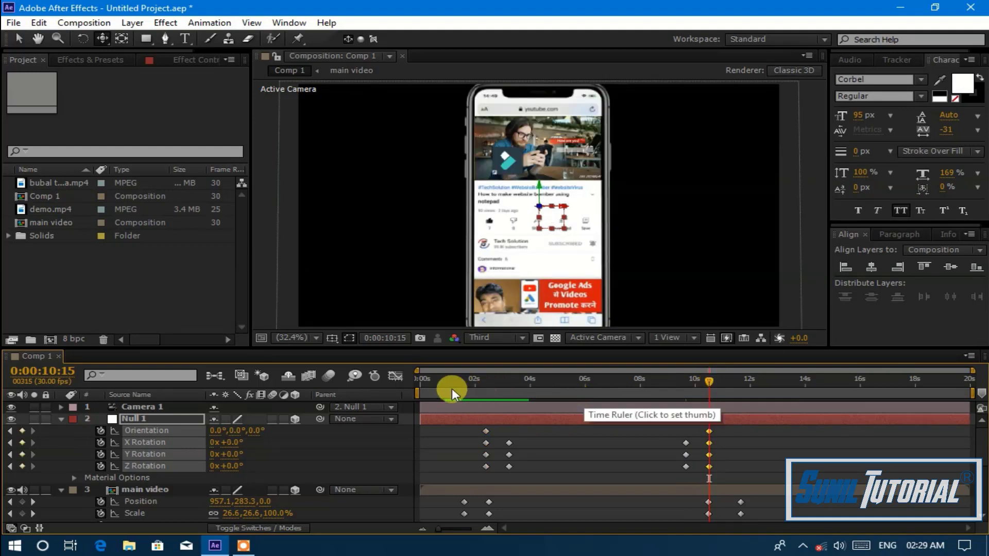
{"action": "left_click_drag", "start_coordinate": [452, 389], "coordinate": [372, 381]}
{"action": "left_click", "coordinate": [373, 378]}
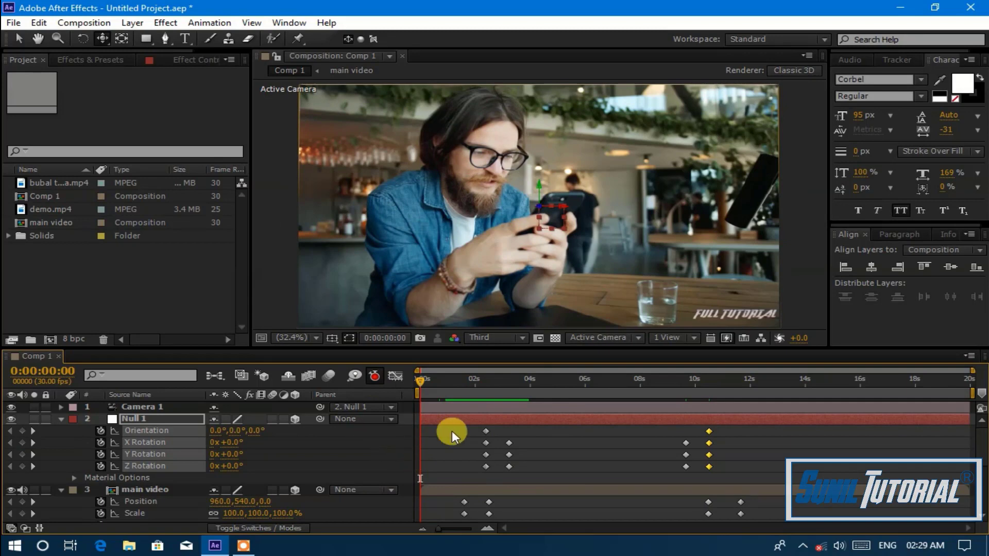
{"action": "left_click", "coordinate": [543, 509]}
{"action": "key", "text": "h"}
{"action": "key", "text": "space"}
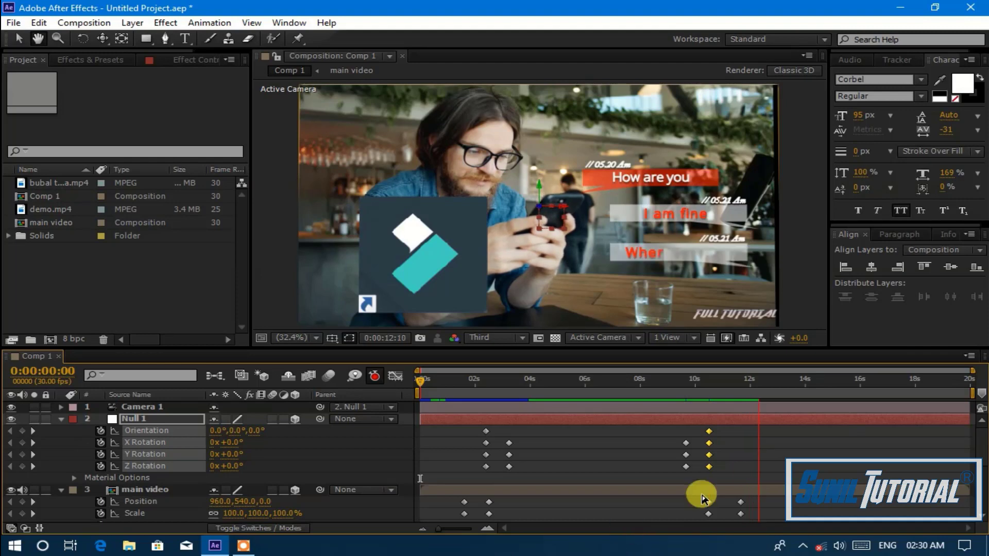
Step: Stop the preview and reveal the animated properties of all layers with Ctrl+A and U
{"action": "key", "text": "space"}
{"action": "scroll", "coordinate": [981, 463], "scroll_direction": "down", "scroll_amount": 5}
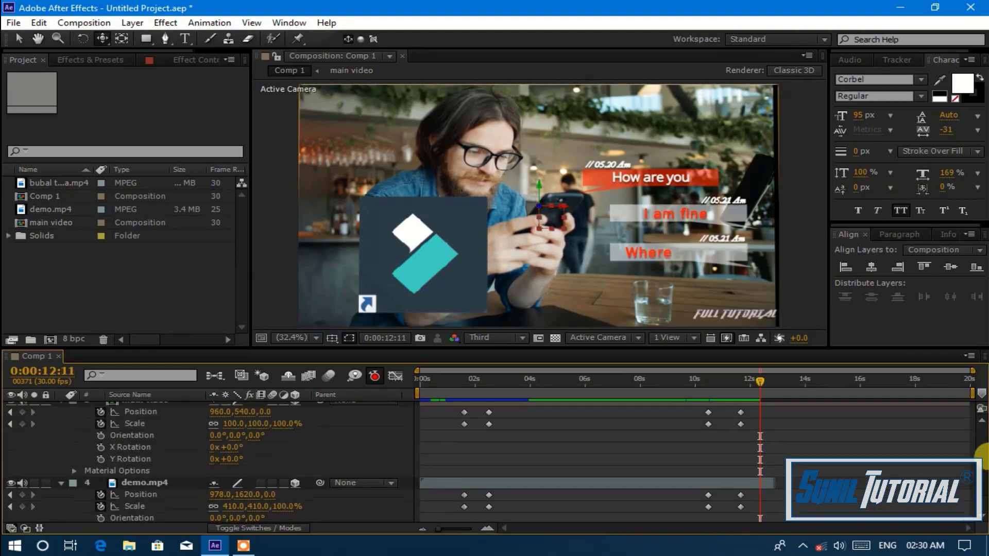
{"action": "scroll", "coordinate": [984, 474], "scroll_direction": "up", "scroll_amount": 3}
{"action": "scroll", "coordinate": [983, 494], "scroll_direction": "down", "scroll_amount": 3}
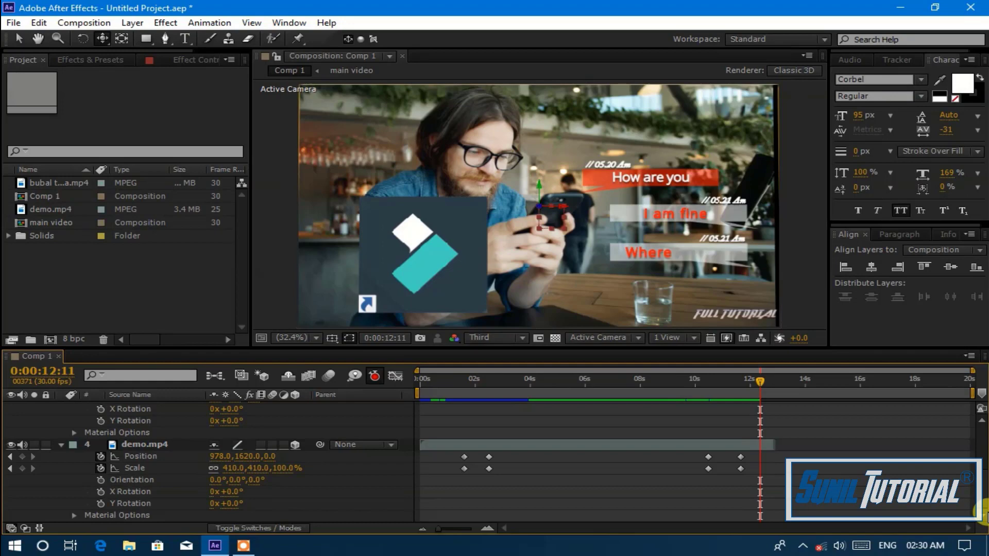
{"action": "key", "text": "ctrl+a"}
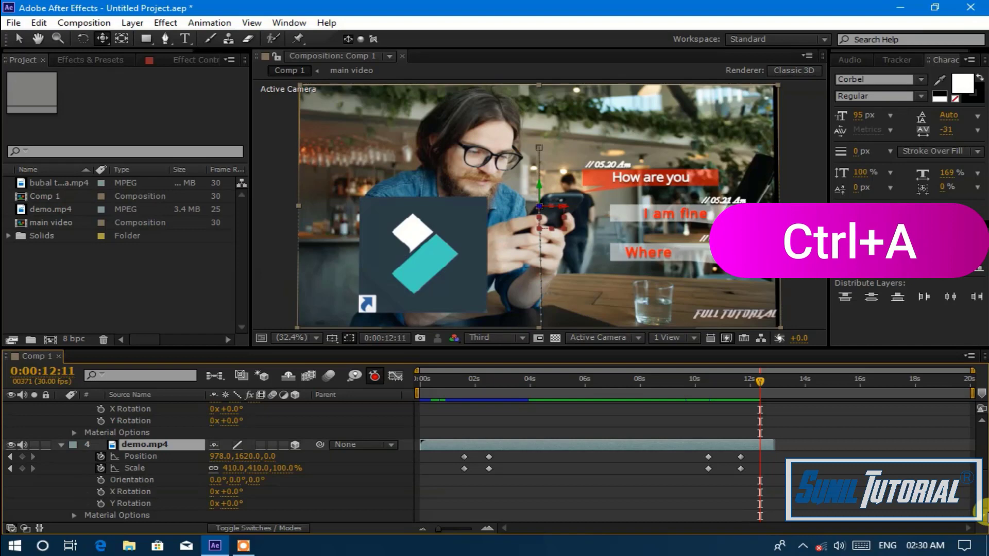
{"action": "key", "text": "u"}
{"action": "key", "text": "u"}
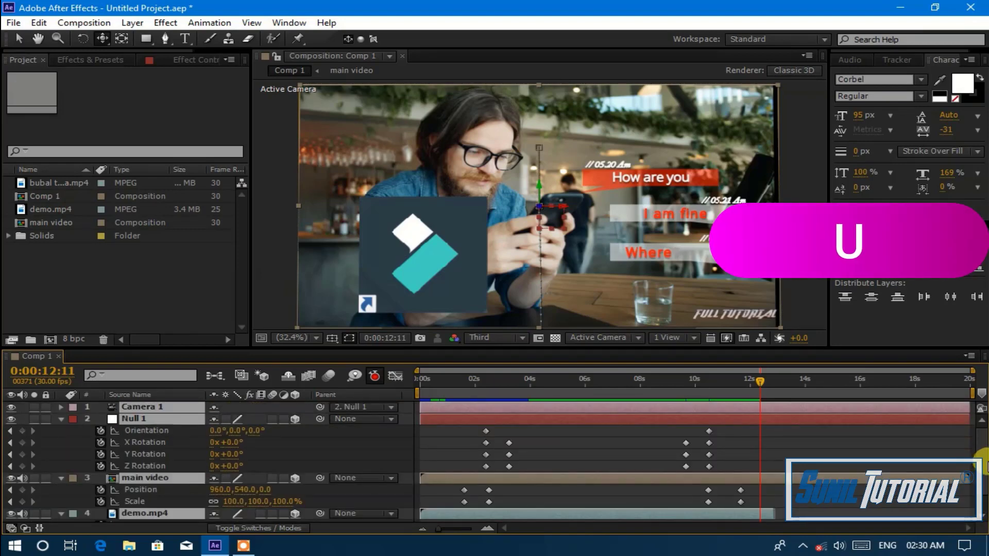
Step: Apply Easy Ease to every keyframe and return the time indicator to 0
{"action": "scroll", "coordinate": [985, 460], "scroll_direction": "down", "scroll_amount": 2}
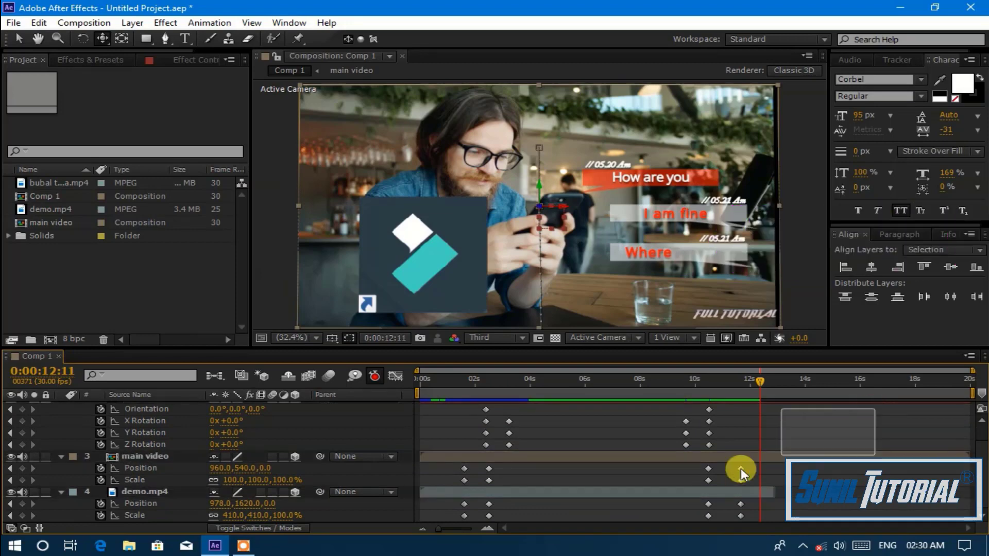
{"action": "left_click_drag", "start_coordinate": [740, 472], "coordinate": [446, 551]}
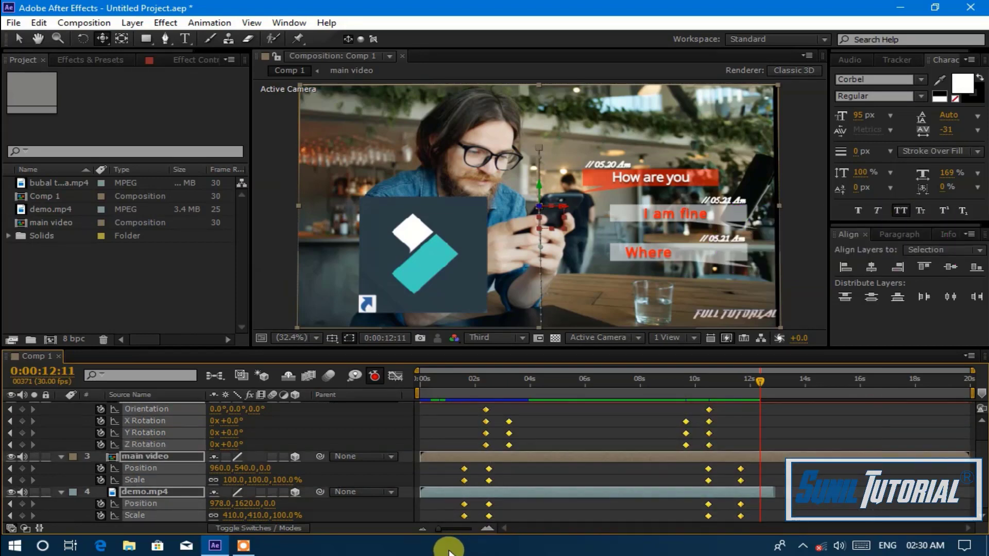
{"action": "key", "text": "F9"}
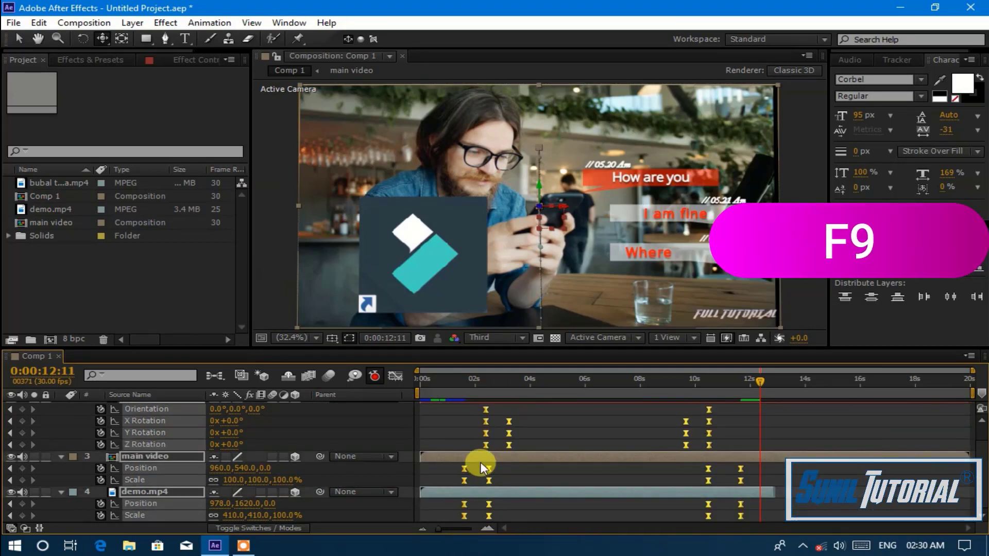
{"action": "left_click_drag", "start_coordinate": [452, 376], "coordinate": [416, 384]}
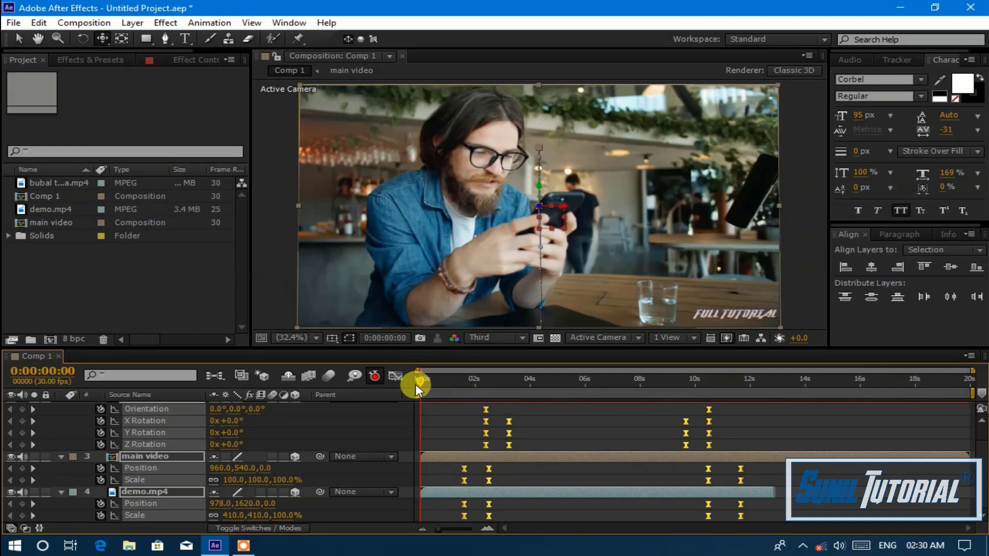
Step: Preview Comp 1's eased zoom-and-tilt animation from the start, stop it, then replay it
{"action": "left_click", "coordinate": [464, 515]}
{"action": "key", "text": "space"}
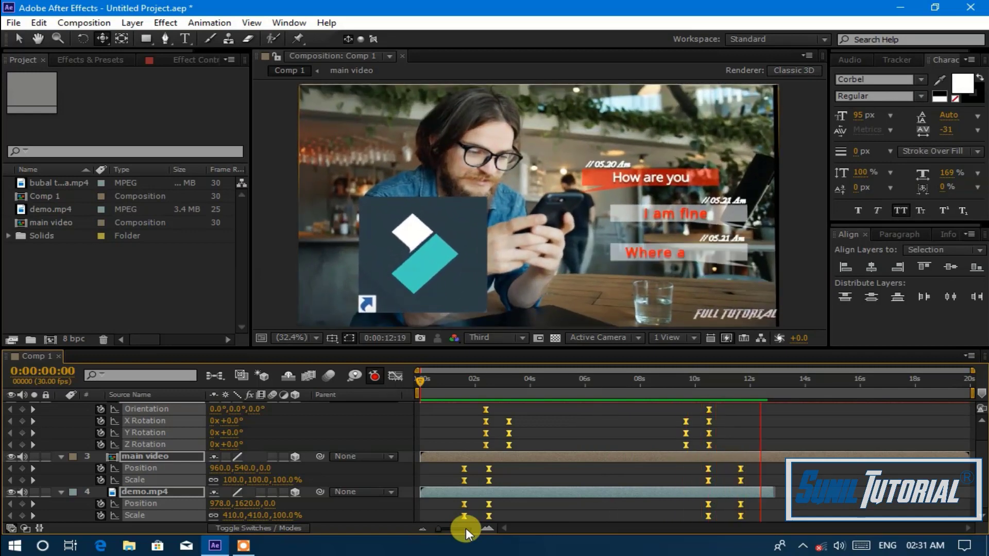
{"action": "key", "text": "space"}
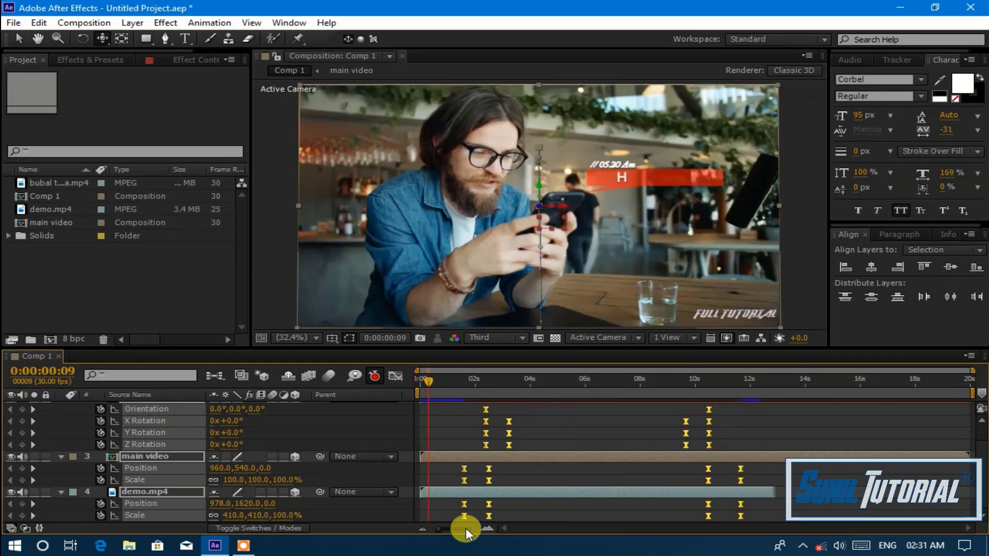
{"action": "key", "text": "space"}
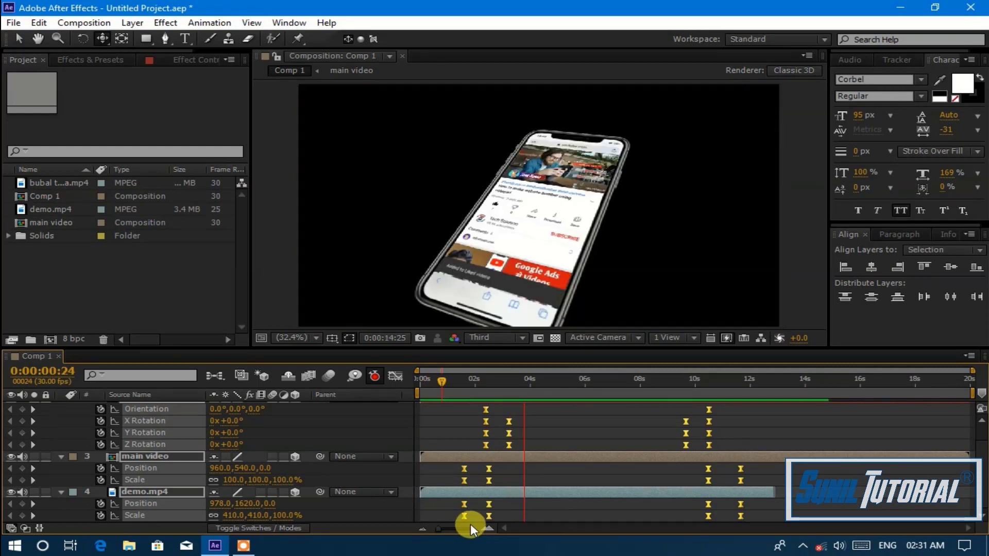